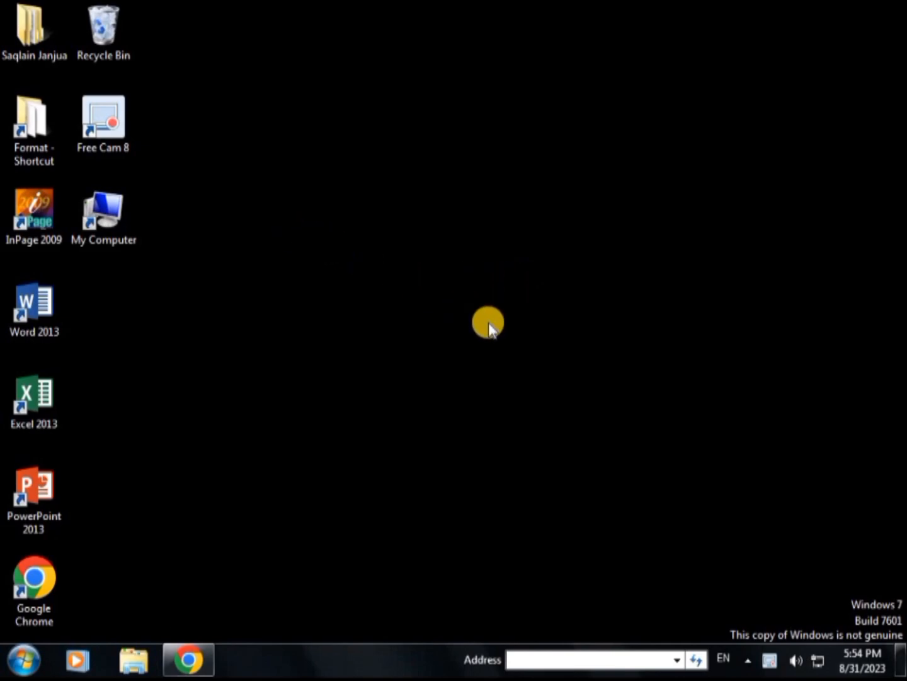
Launch InPage 2009, dismiss the registry warning and maximize the program window
double_click(24, 205)
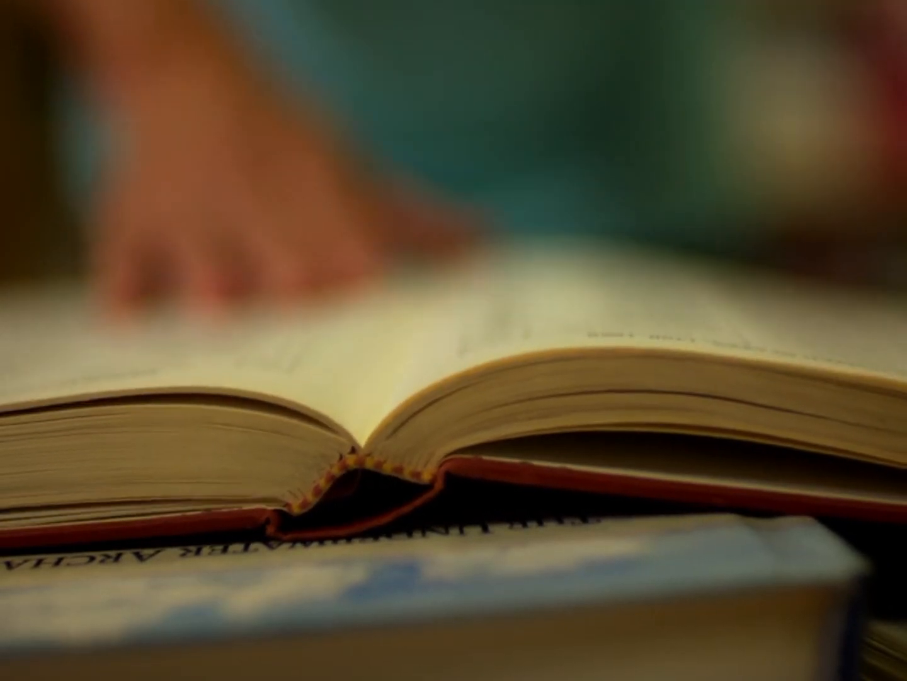
double_click(37, 217)
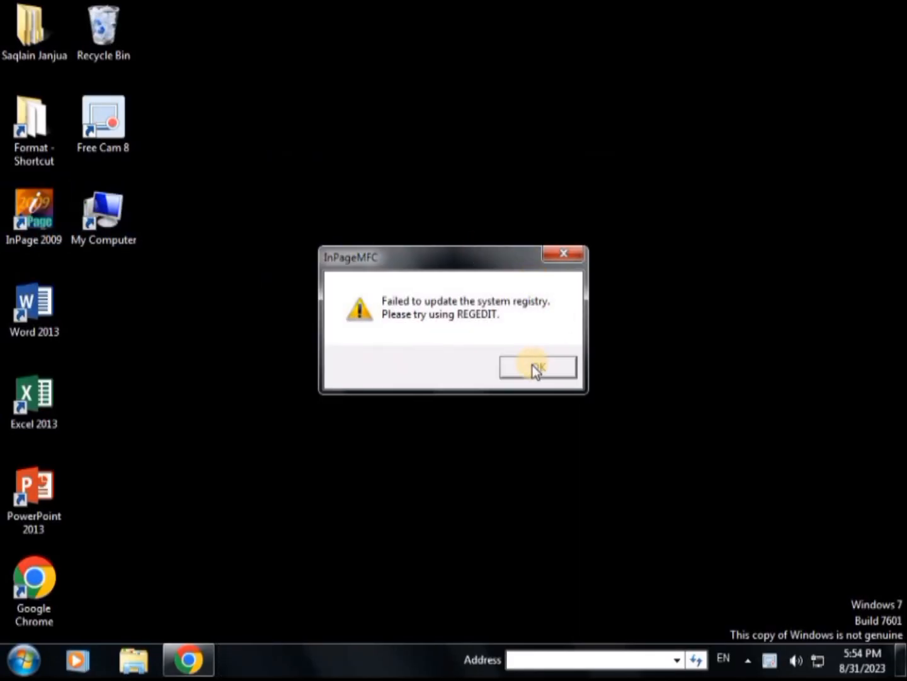
click(537, 366)
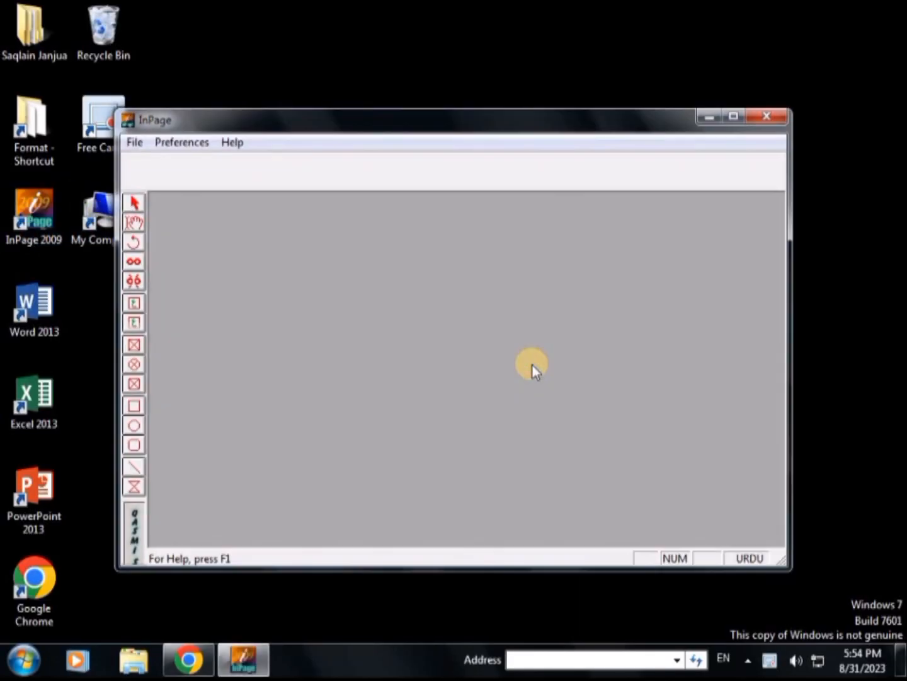
click(729, 118)
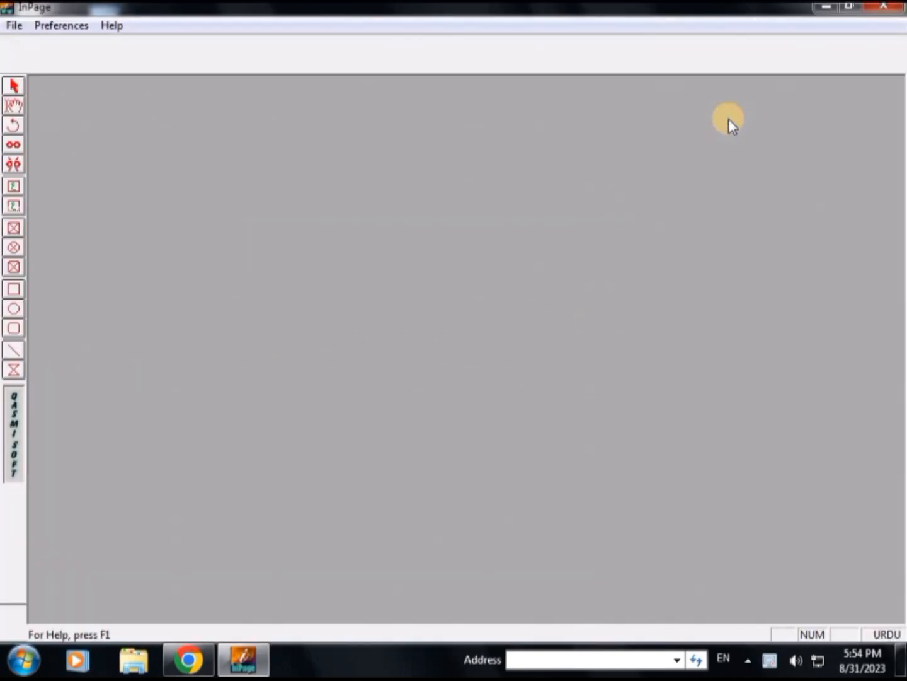
Create a new Legal 8.5x14" document with the left, right, top and bottom margins set to 1 inch
click(8, 28)
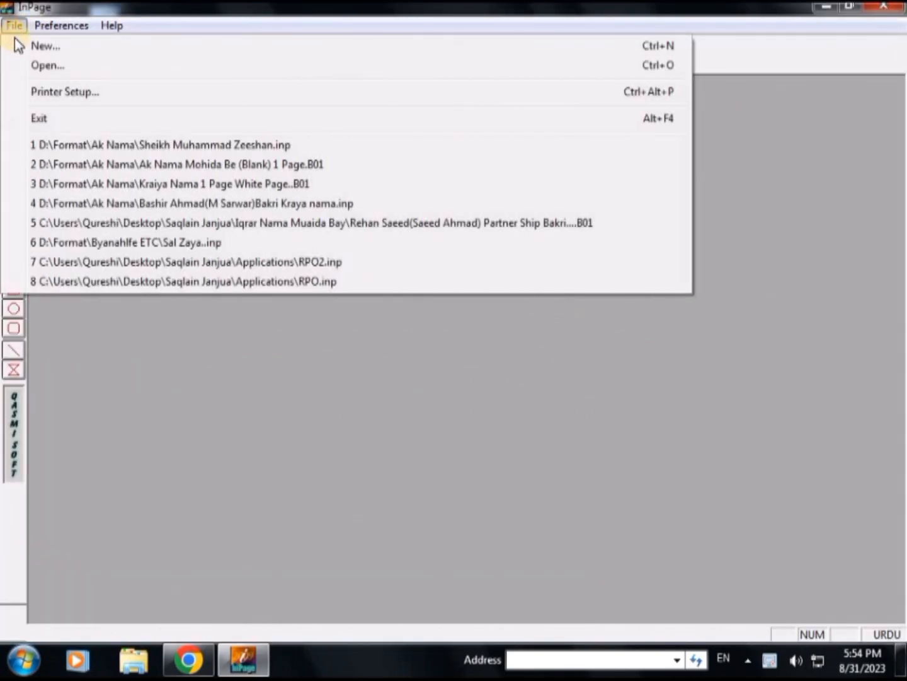
click(65, 47)
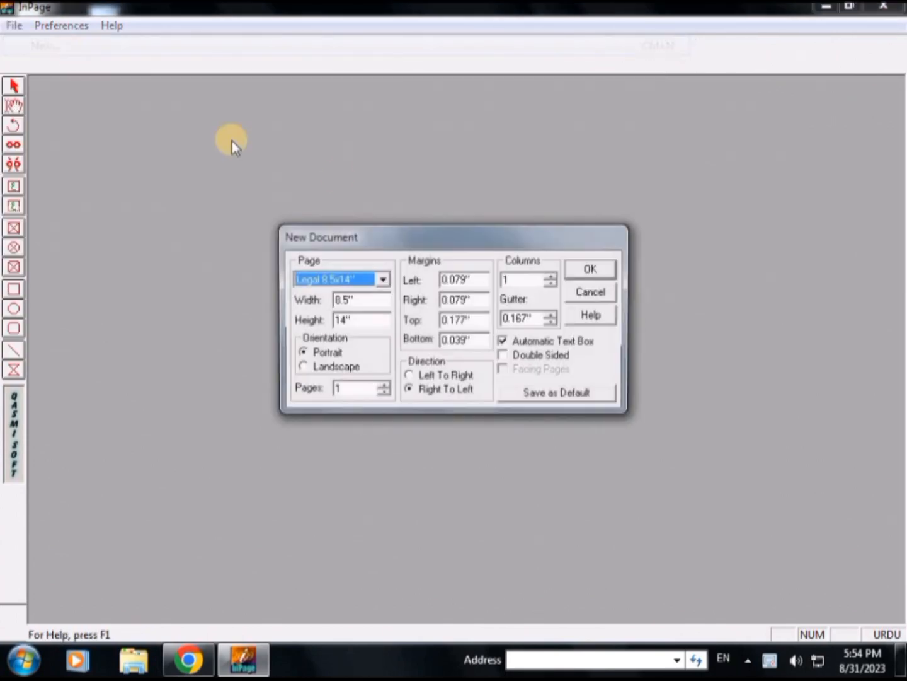
click(479, 281)
double_click(480, 281)
text(1)
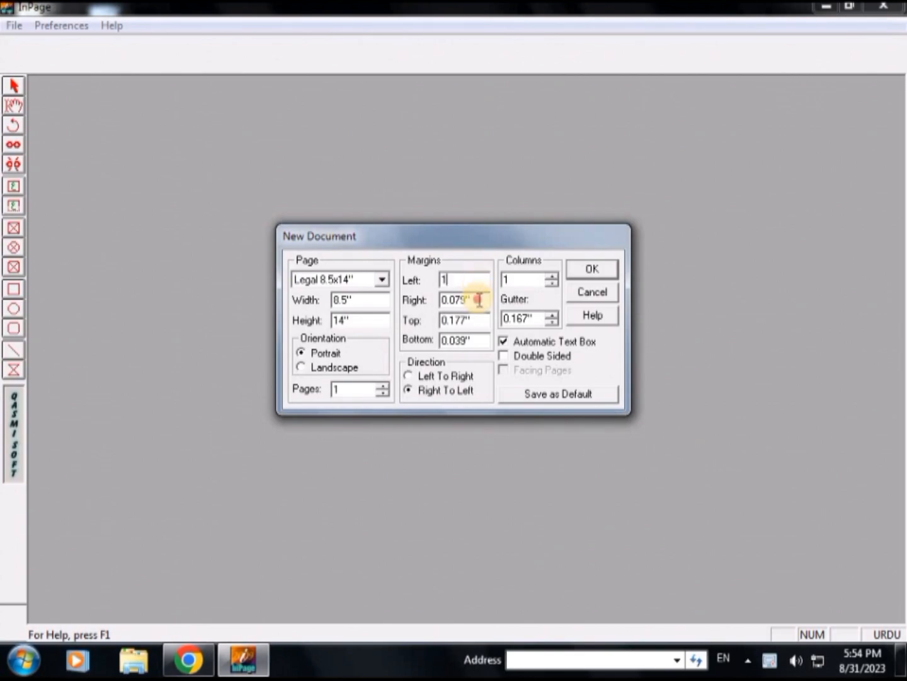
double_click(480, 300)
text(1)
double_click(478, 321)
text(1)
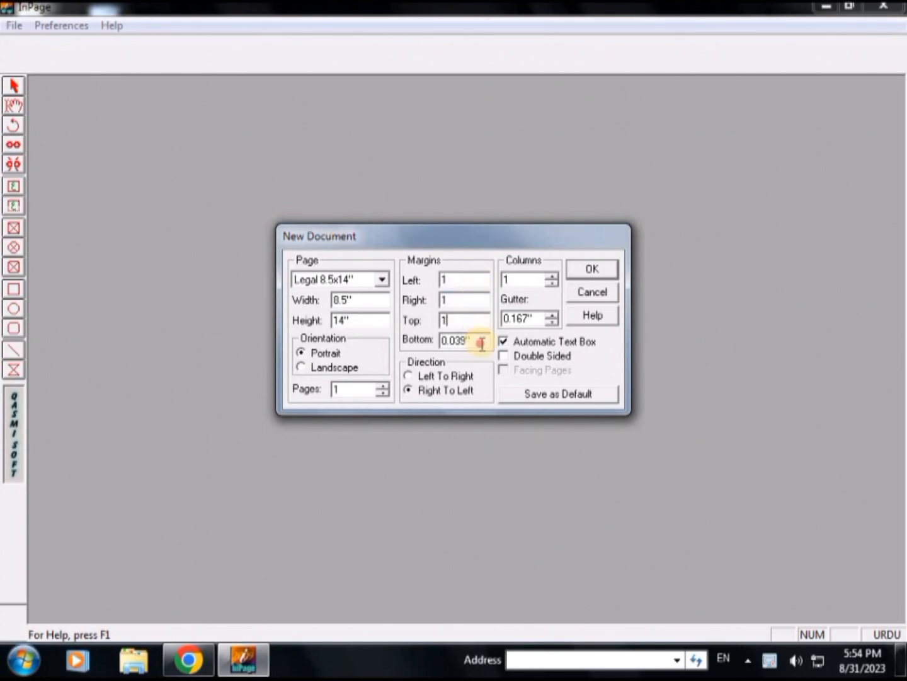
double_click(479, 341)
text(1)
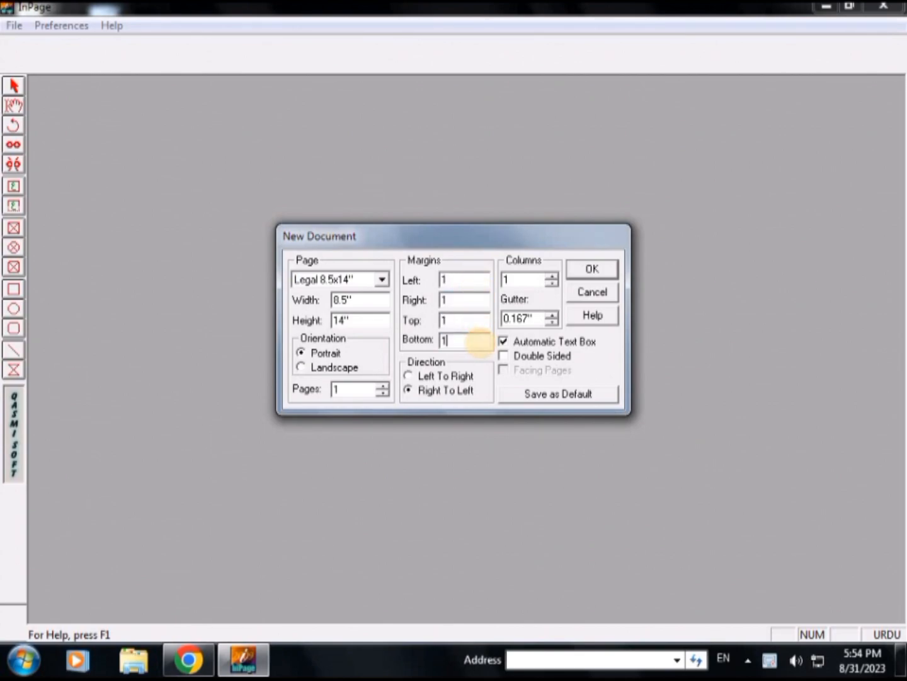
click(588, 268)
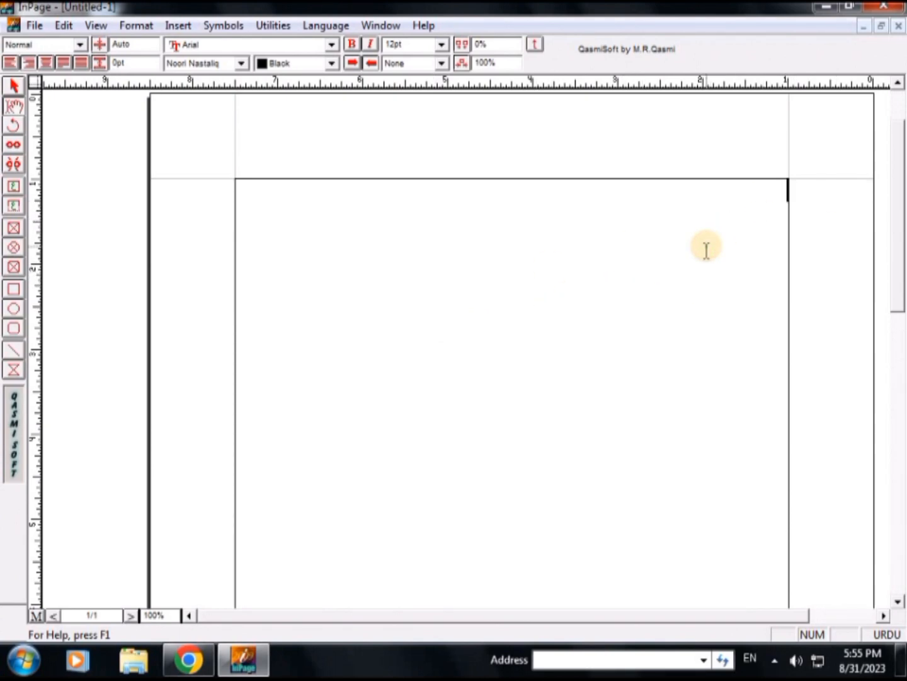
Enlarge the whole name to 68 pt and centre it on the line
key(shift+Right)
key(ctrl+a)
key(F12)
key(F12)
key(F12)
key(F12)
key(F12)
key(F12)
key(F12)
key(F12)
key(F12)
key(F12)
key(F12)
key(F12)
key(F12)
key(F12)
key(F12)
key(F12)
key(F12)
key(F12)
key(F12)
key(F12)
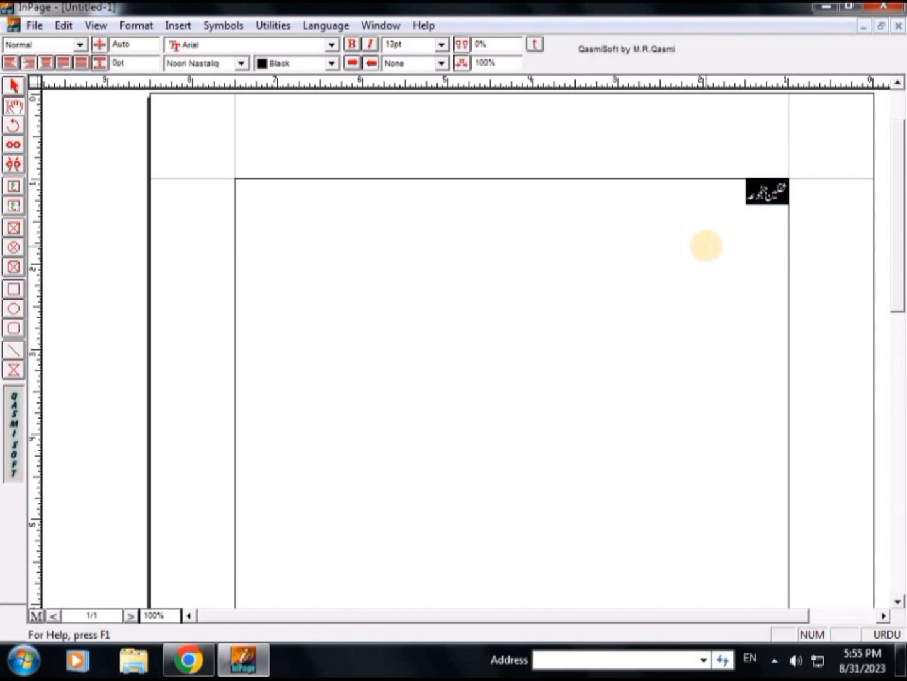
key(F12)
key(F12)
key(F12)
key(F12)
key(F12)
key(F12)
key(F12)
key(F12)
key(F12)
key(F12)
key(F12)
key(F12)
key(F12)
key(F12)
key(F12)
key(F12)
key(F12)
key(F12)
key(F12)
key(F12)
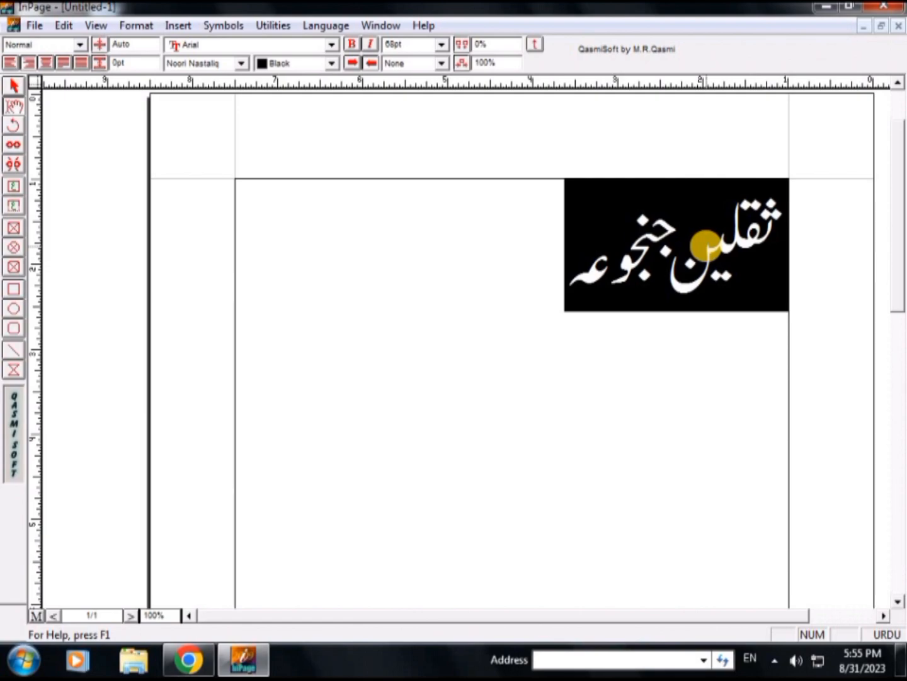
click(49, 63)
click(502, 504)
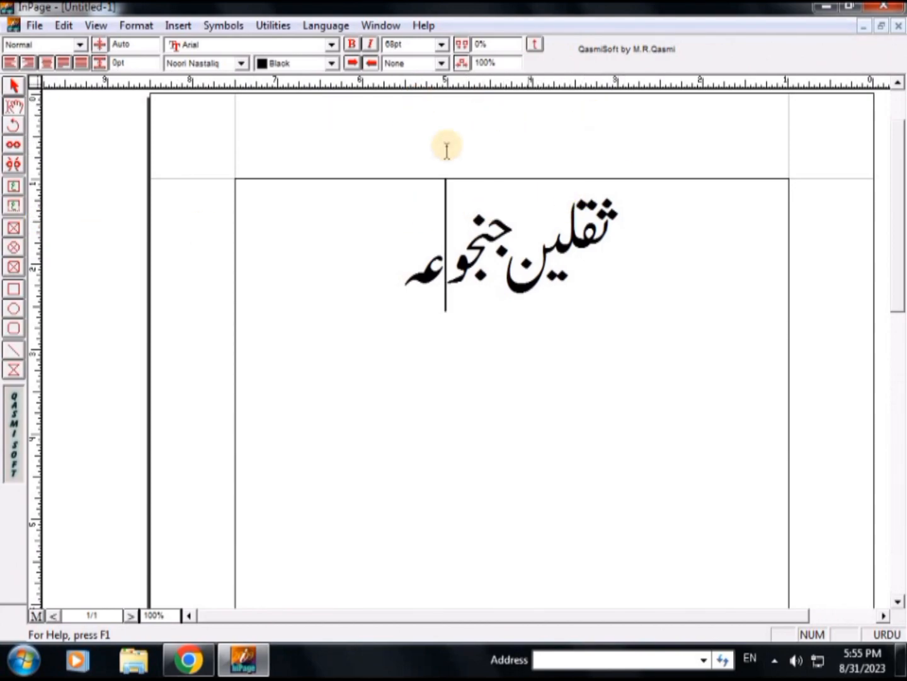
Draw a text box about 2.6 inches wide in the top margin above the name and centre-align its text
click(14, 208)
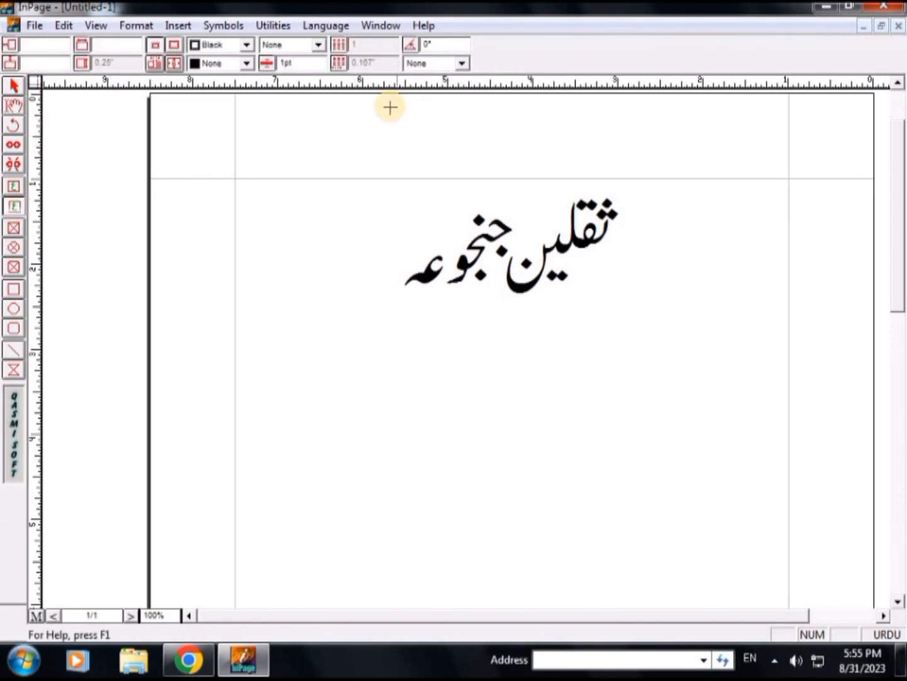
mouse_move(370, 128)
mouse_down()
mouse_move(485, 149)
mouse_move(591, 151)
mouse_up()
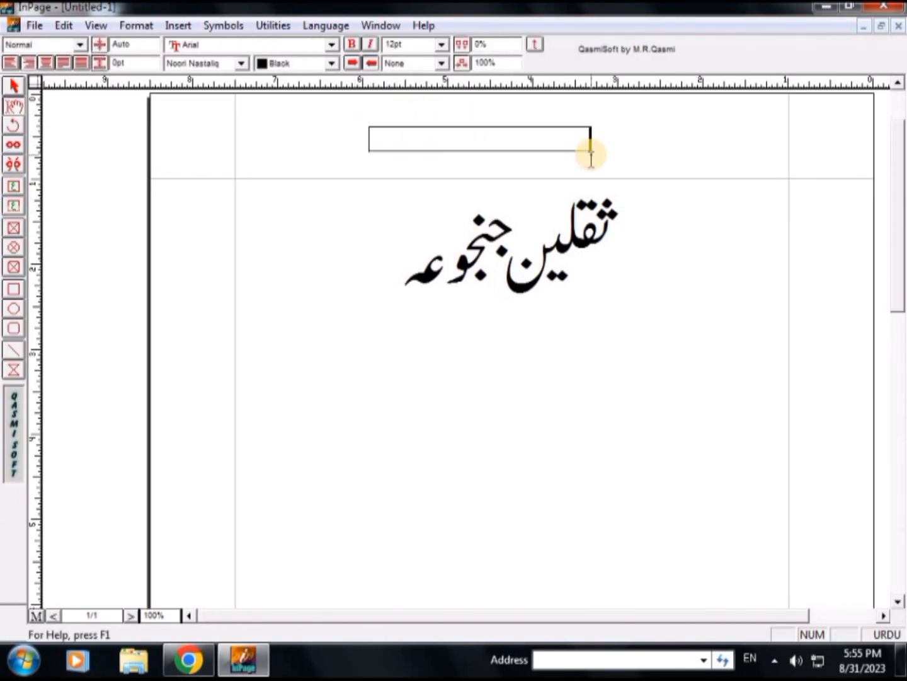
click(46, 63)
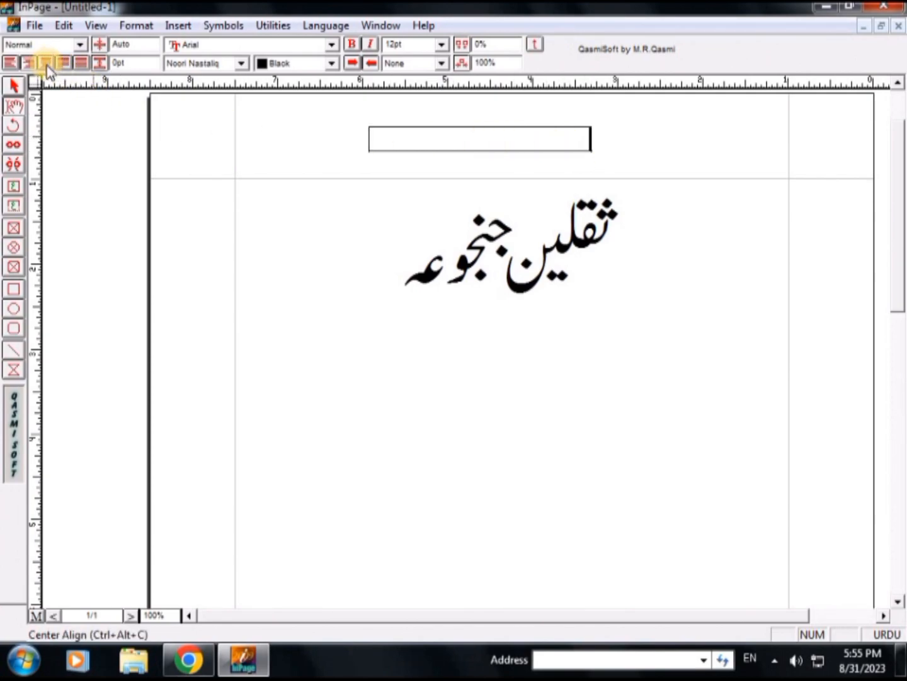
click(47, 63)
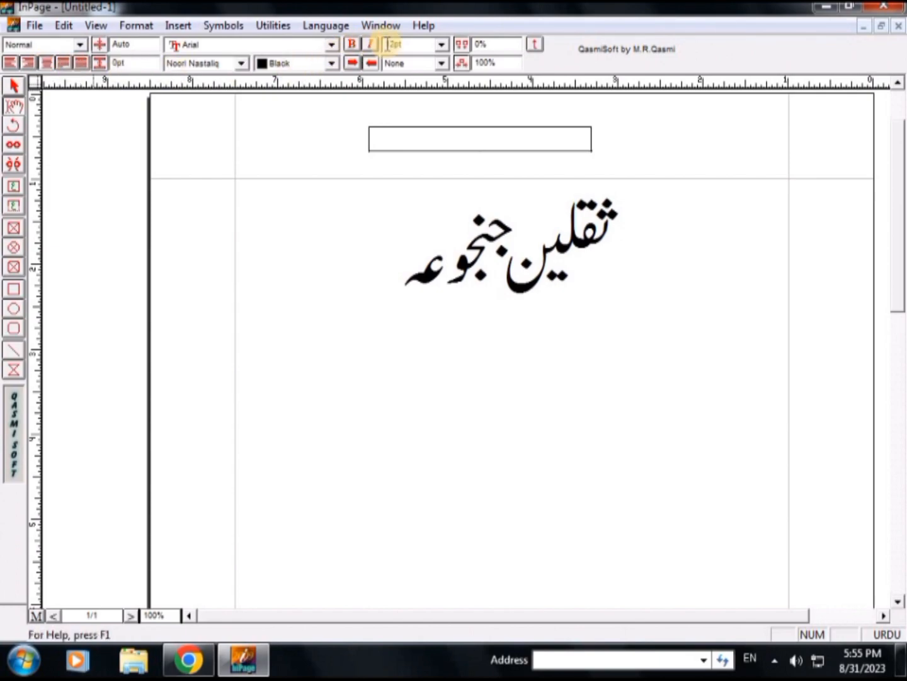
Set the header text box's font size to 36 pt and enter a ")" parenthesis in it
click(444, 44)
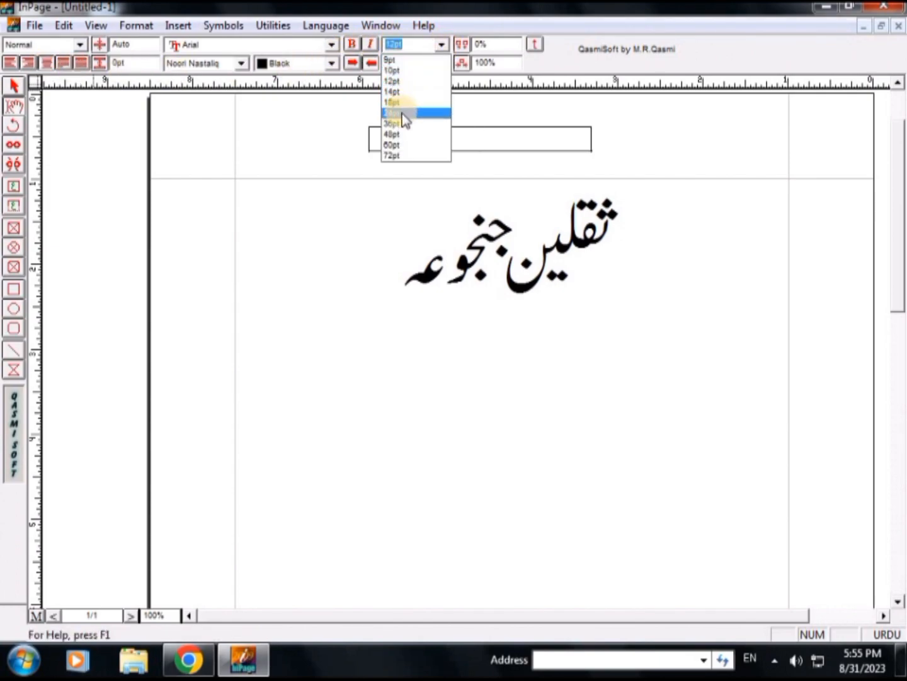
click(401, 123)
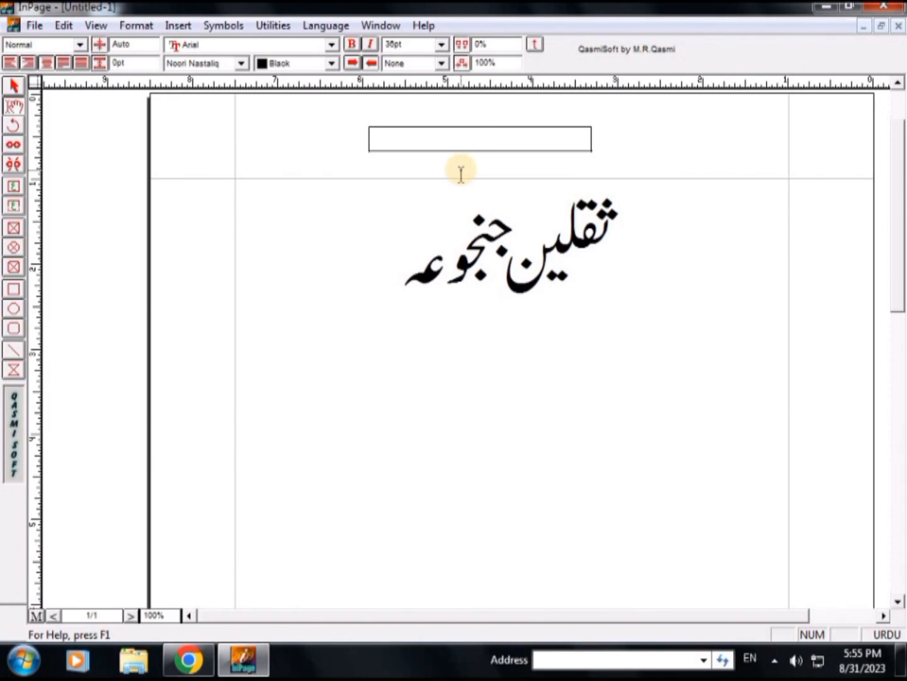
text())
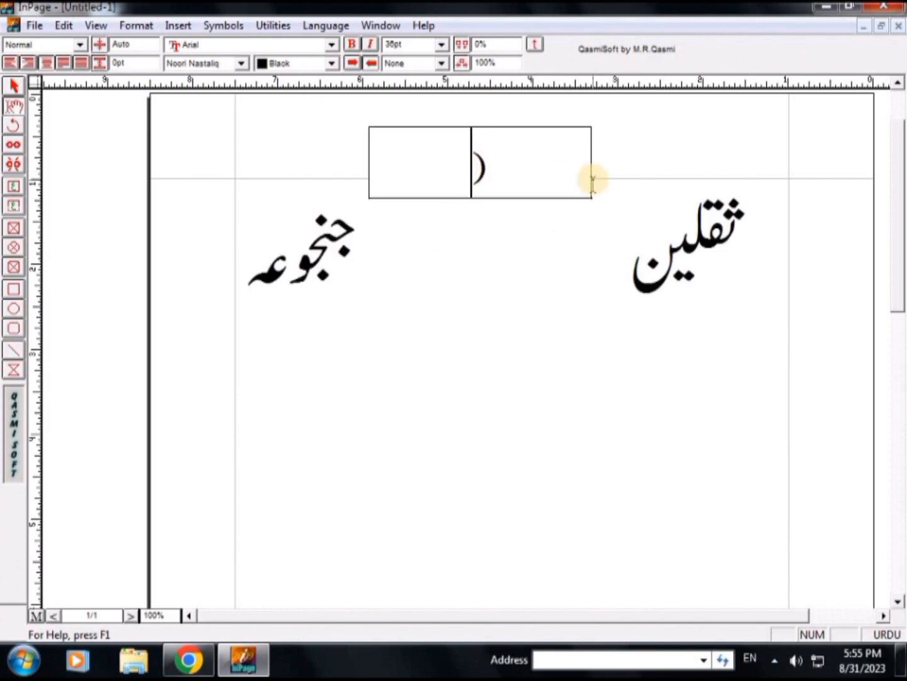
Move the header text box up to 0.079" from the top of the page, clear of the name
click(14, 85)
click(510, 165)
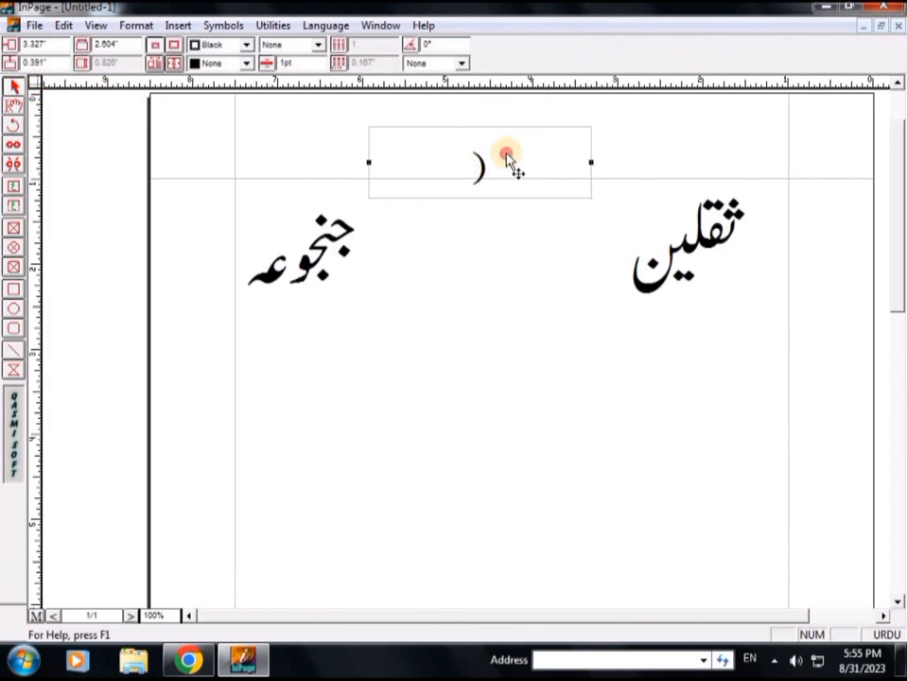
key(Up)
key(Up)
key(Up)
key(Up)
key(Up)
key(Up)
key(Up)
key(Up)
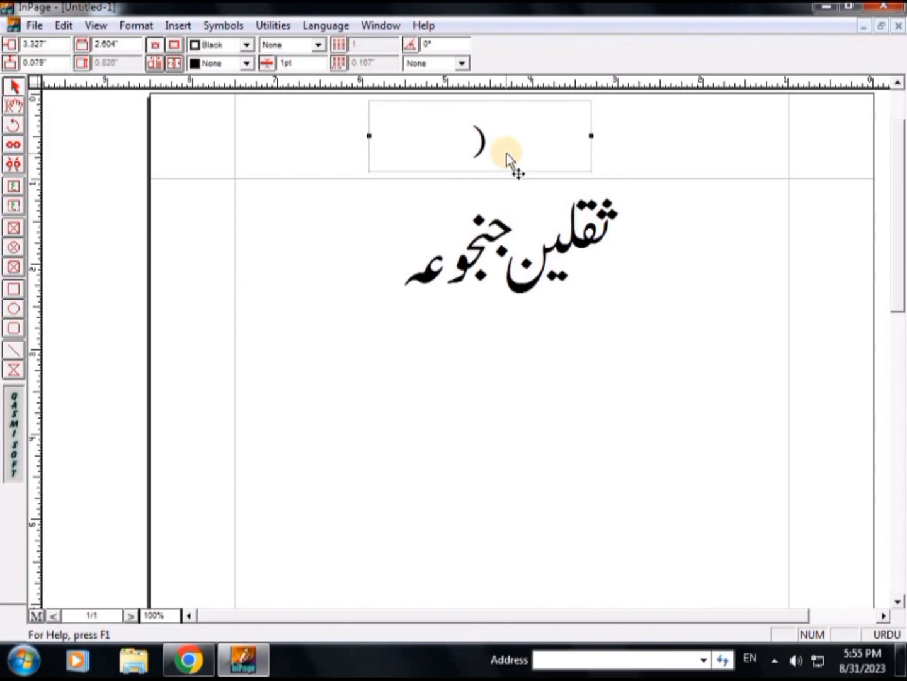
key(Down)
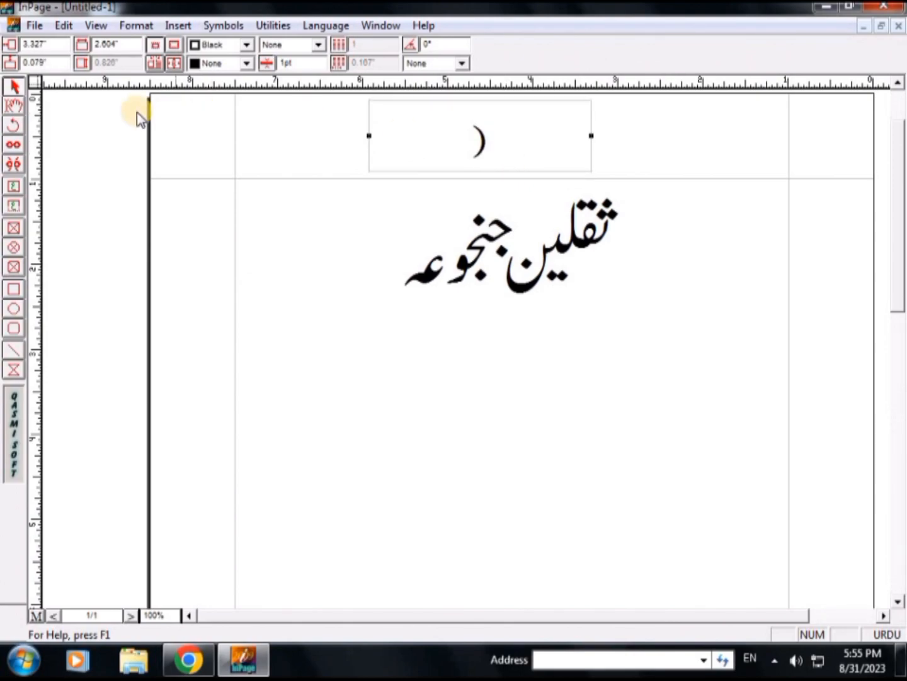
Add the matching parenthesis in the header text box to complete the pair
click(13, 206)
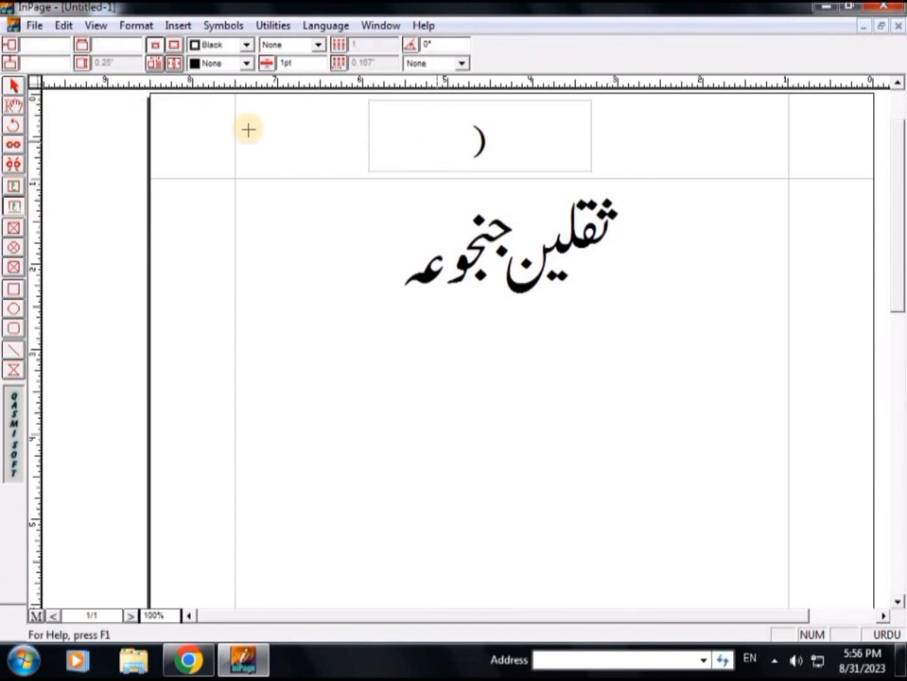
click(13, 104)
click(405, 122)
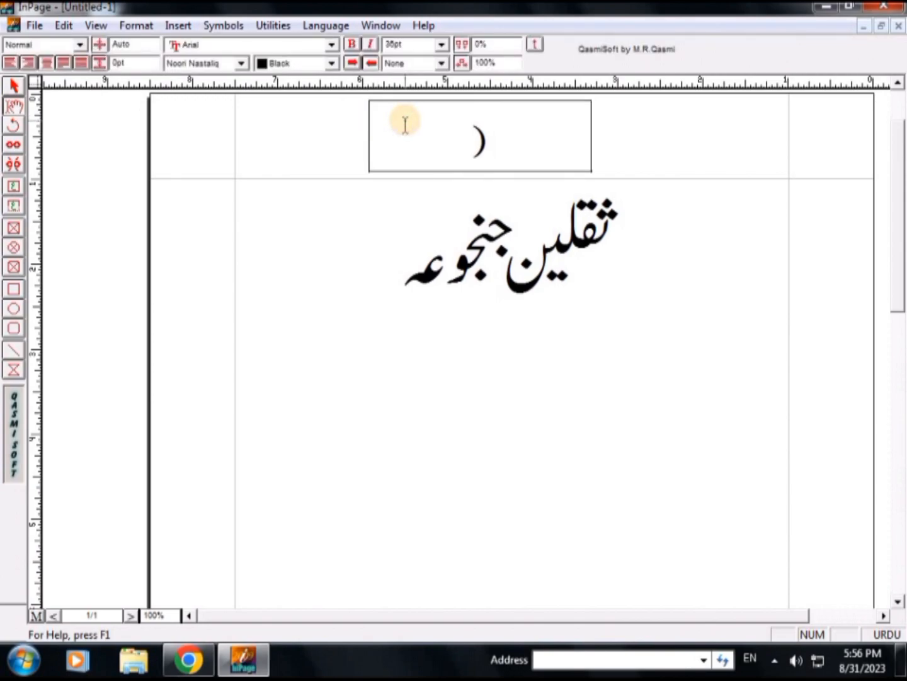
text(())
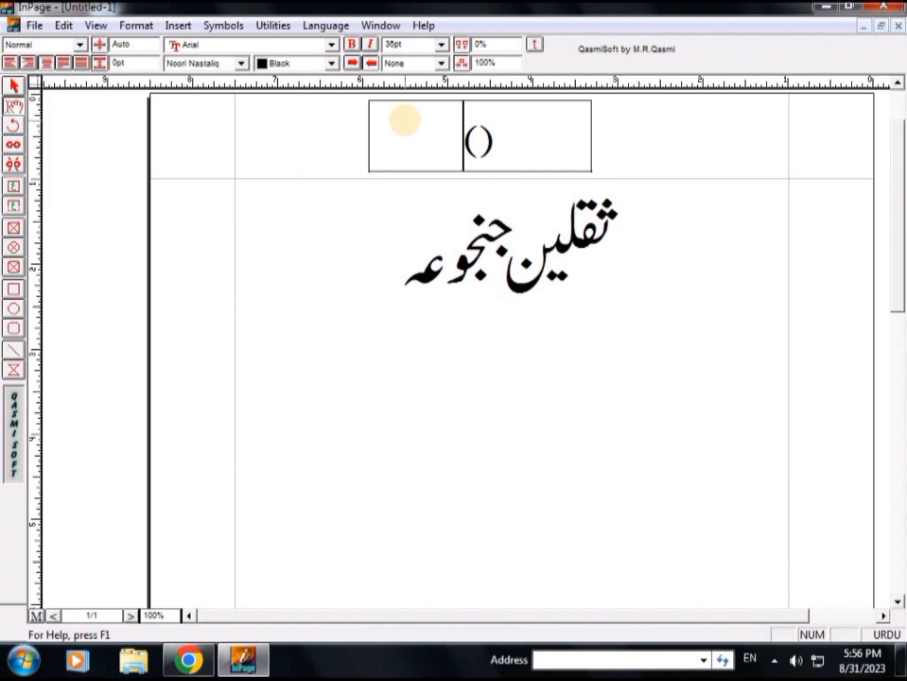
Insert an automatic page number between the two parentheses in the header text box
key(Right)
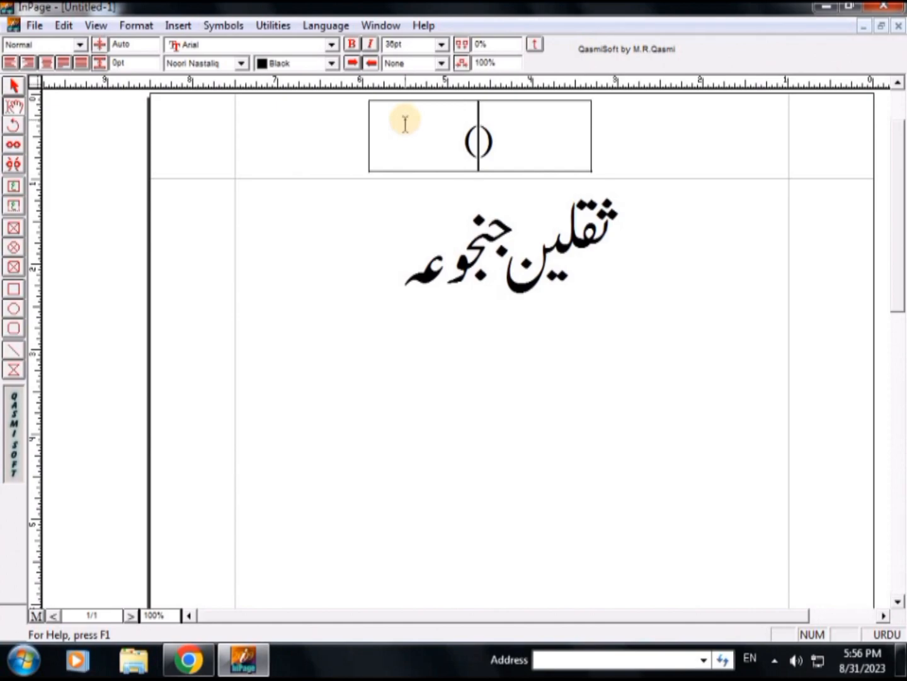
click(177, 28)
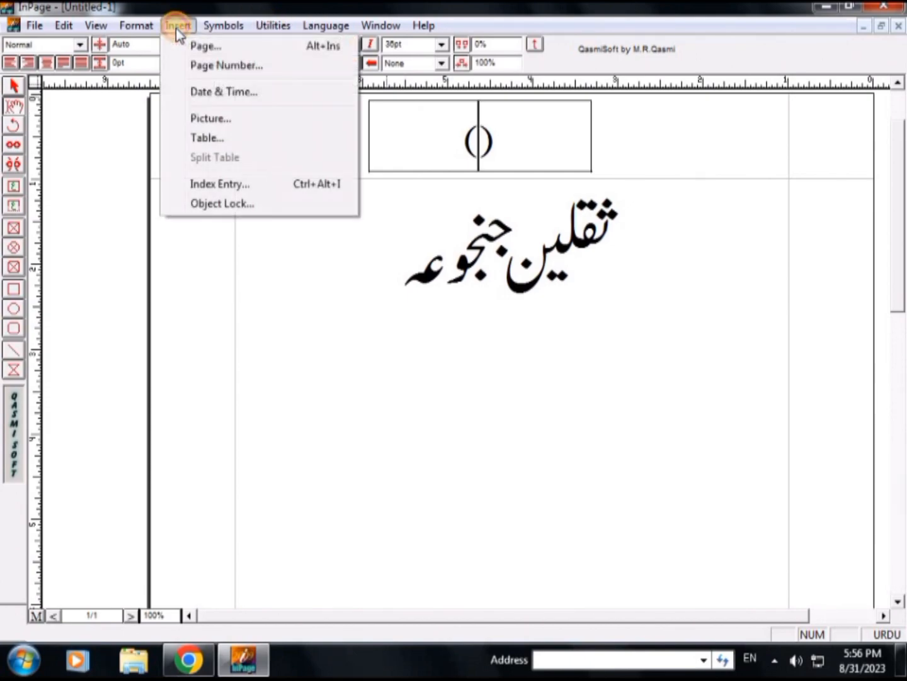
click(228, 64)
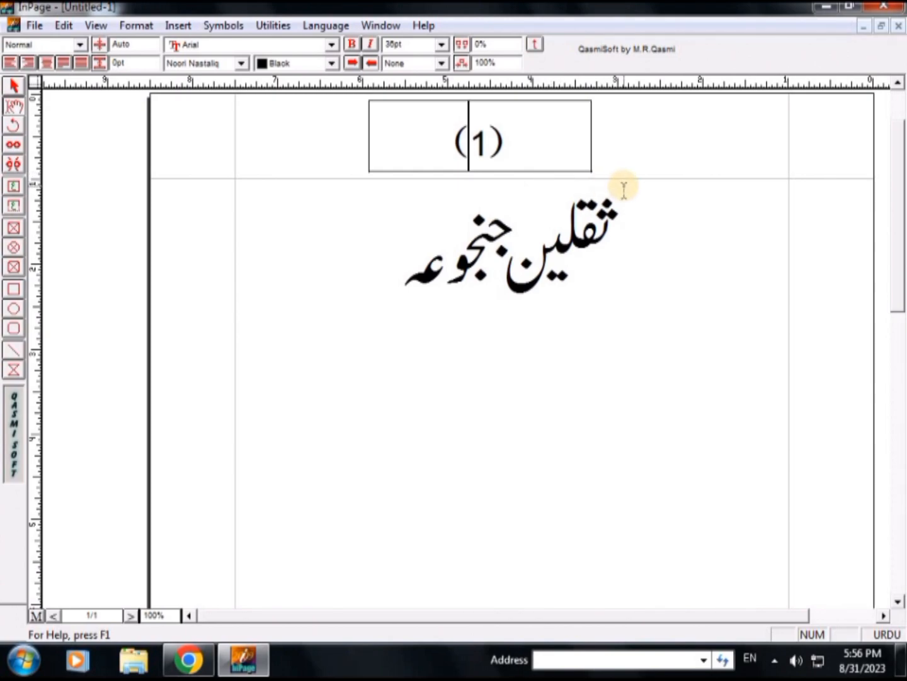
click(535, 140)
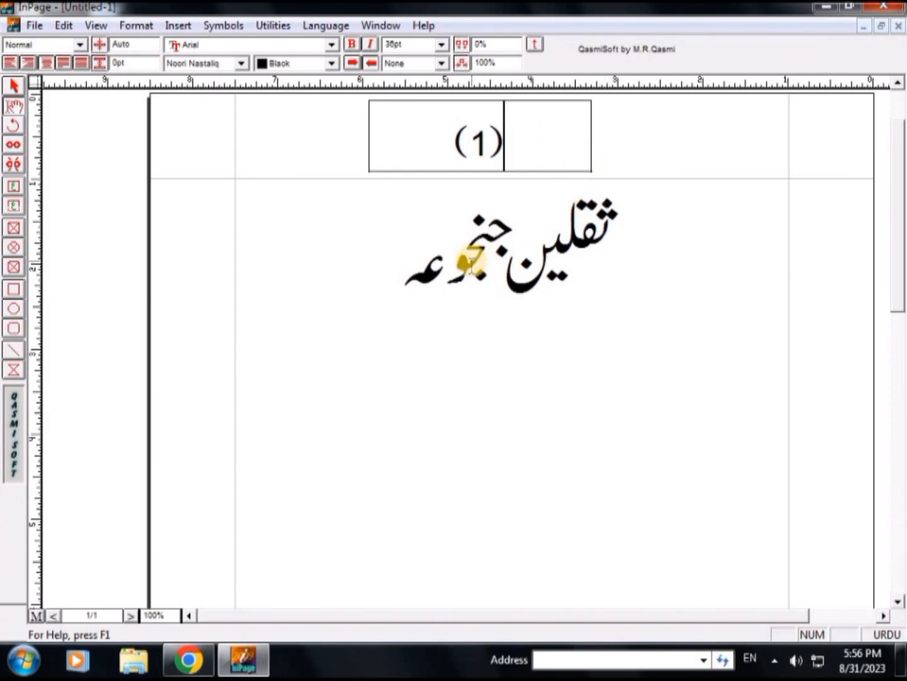
Insert one new page after the first page
key(alt)
key(alt+Insert)
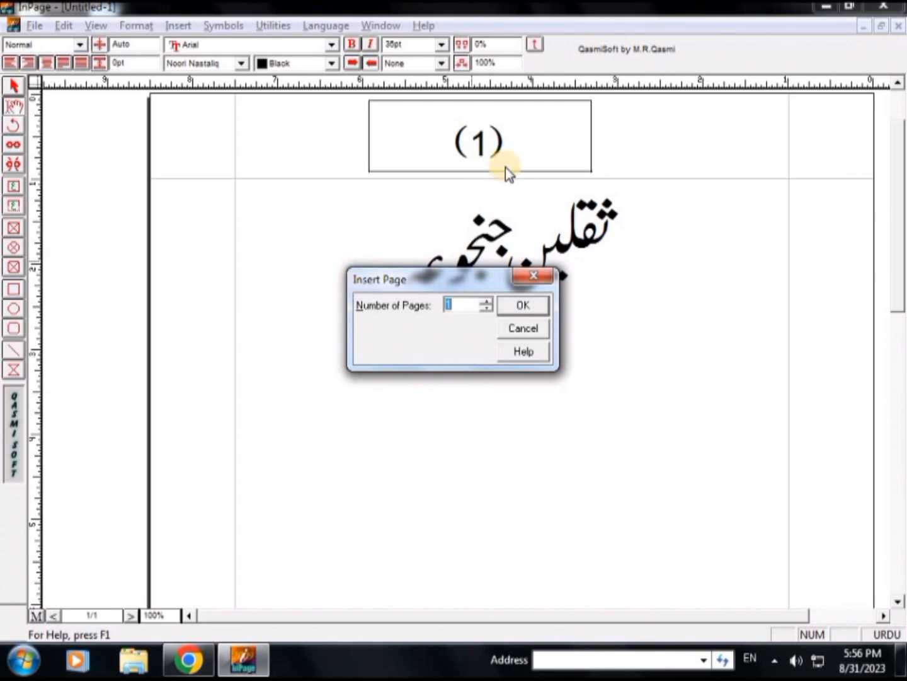
key(Return)
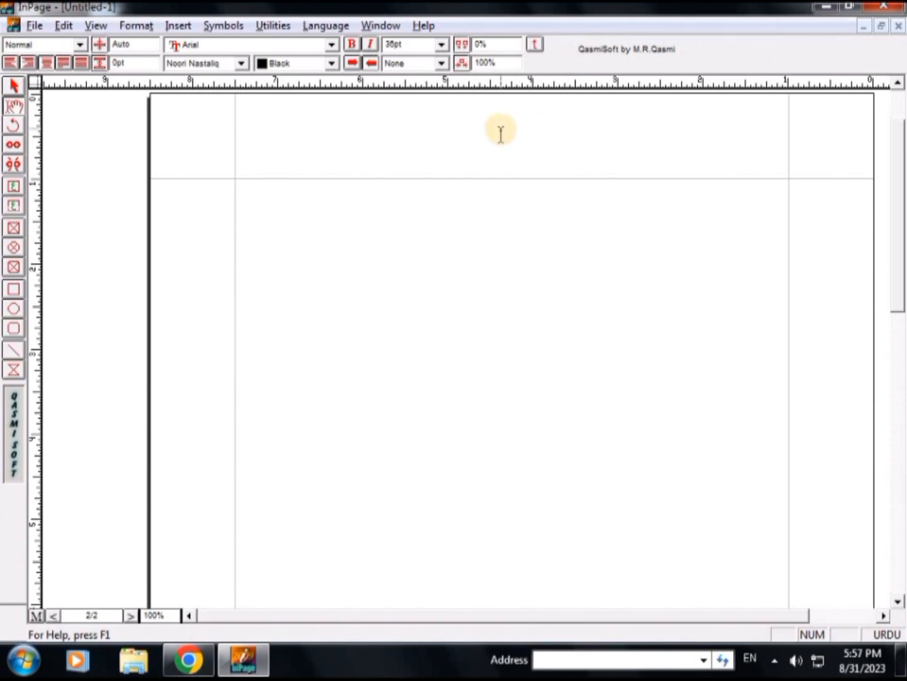
Copy the page number text box from page 1 and paste it at the same position on page 2
click(130, 616)
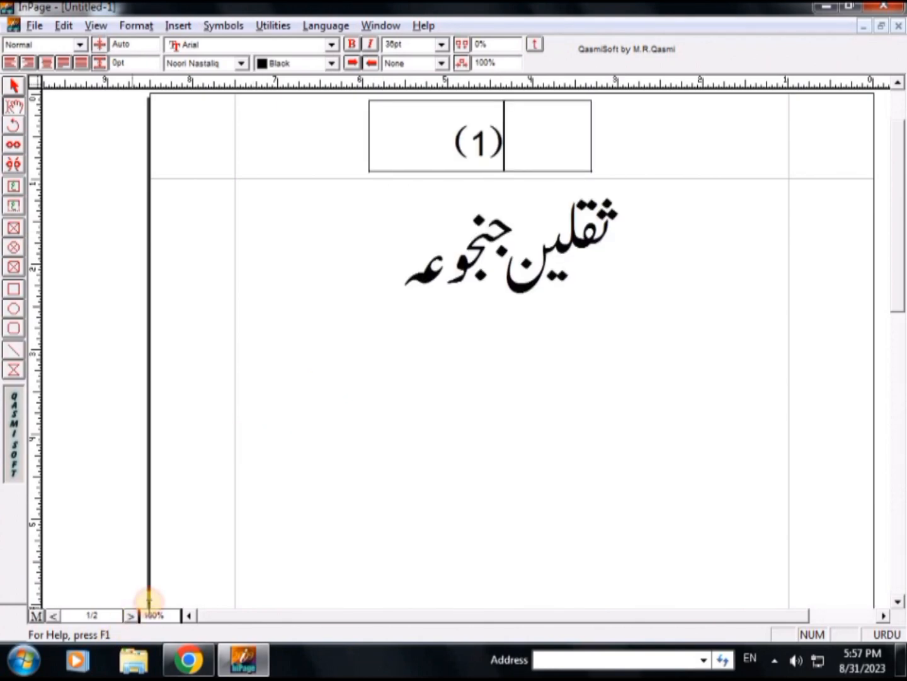
click(13, 85)
click(500, 147)
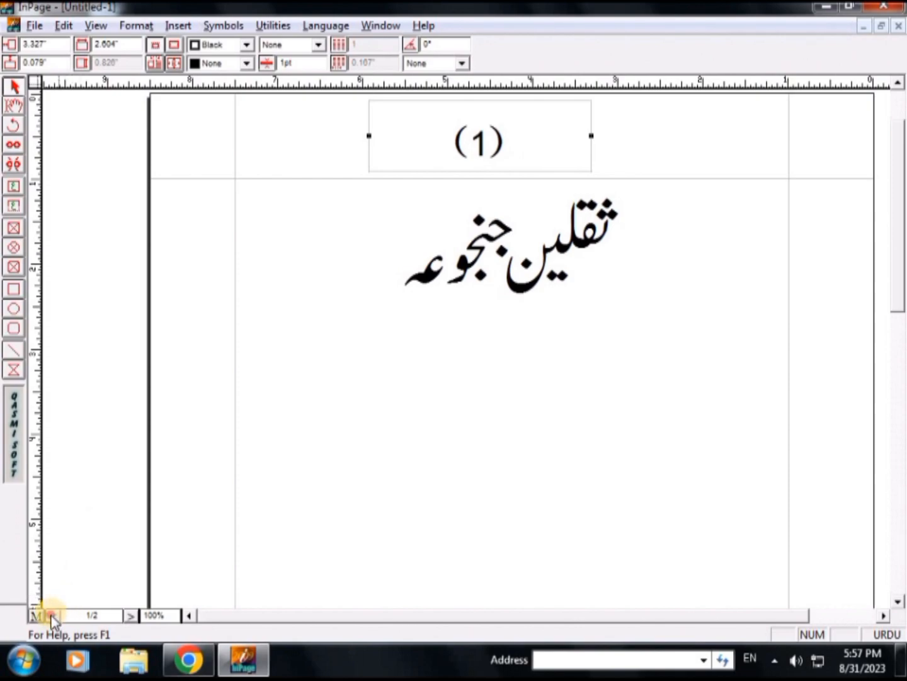
click(54, 615)
click(497, 132)
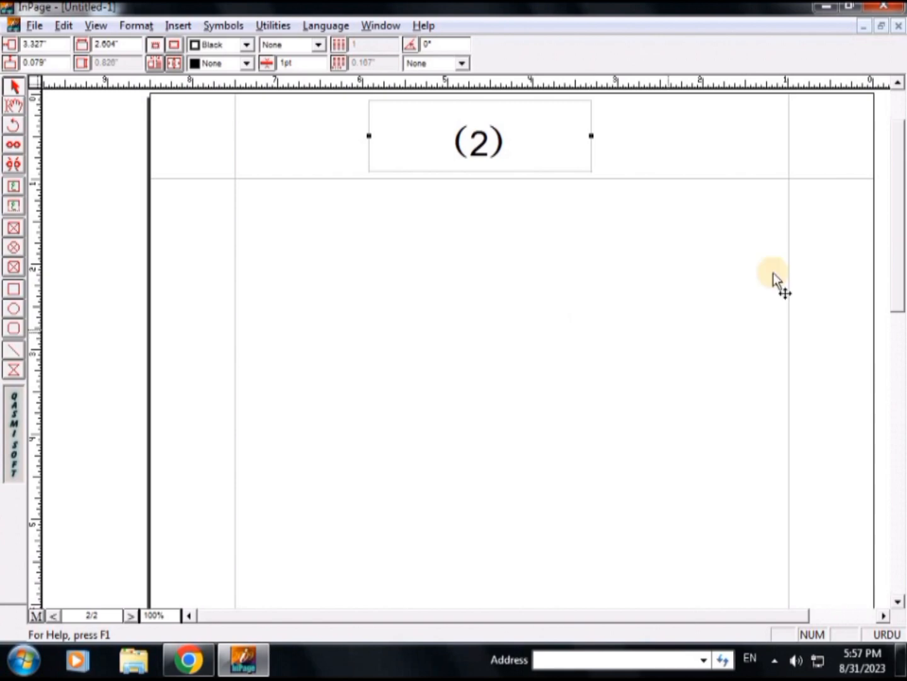
Delete page 2 from the document and remove the page number text box from page 1
click(15, 87)
key(ctrl+Delete)
key(Return)
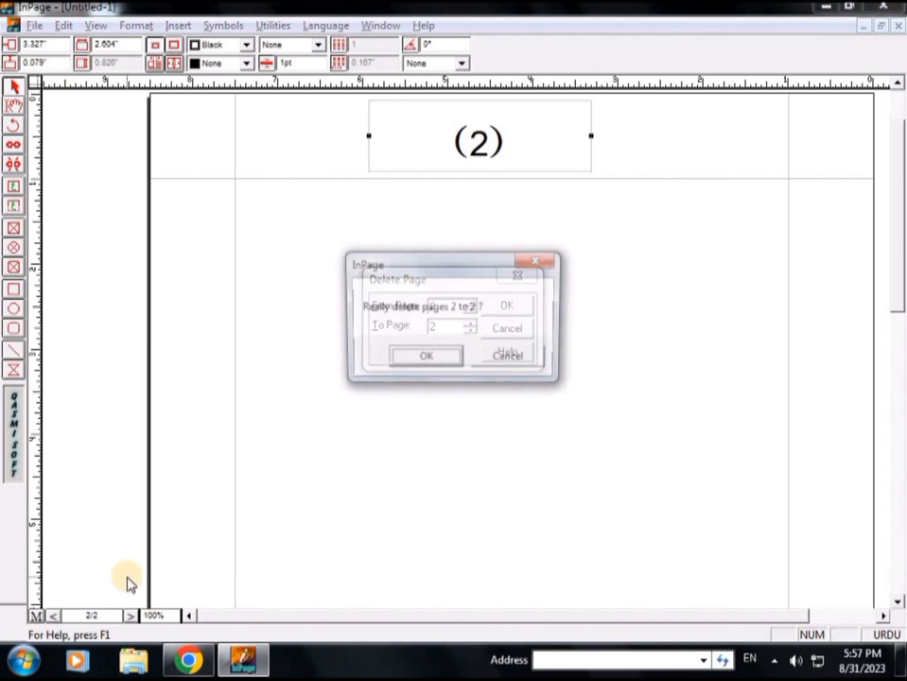
key(Return)
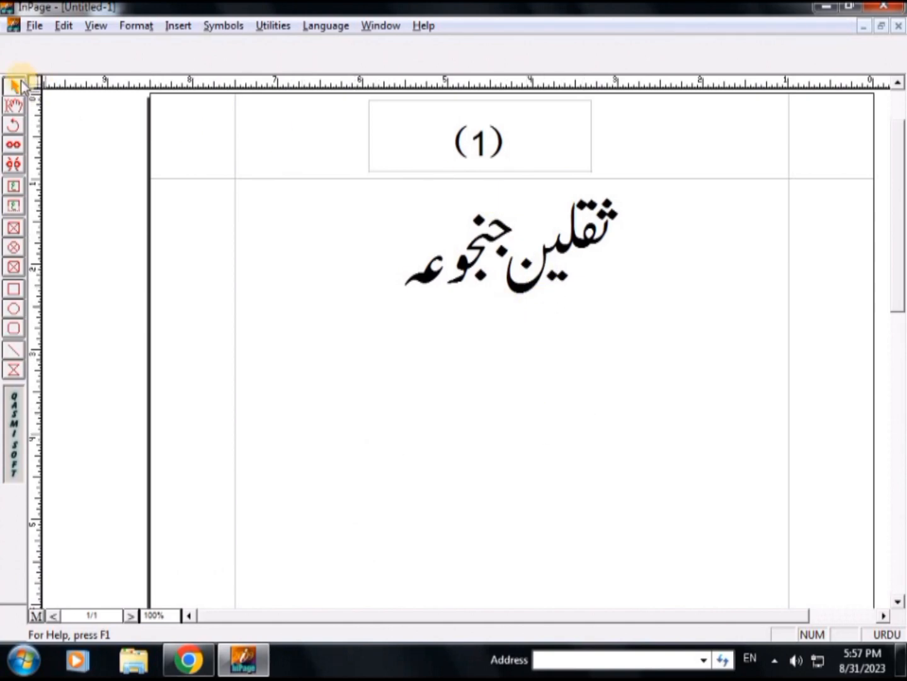
click(482, 137)
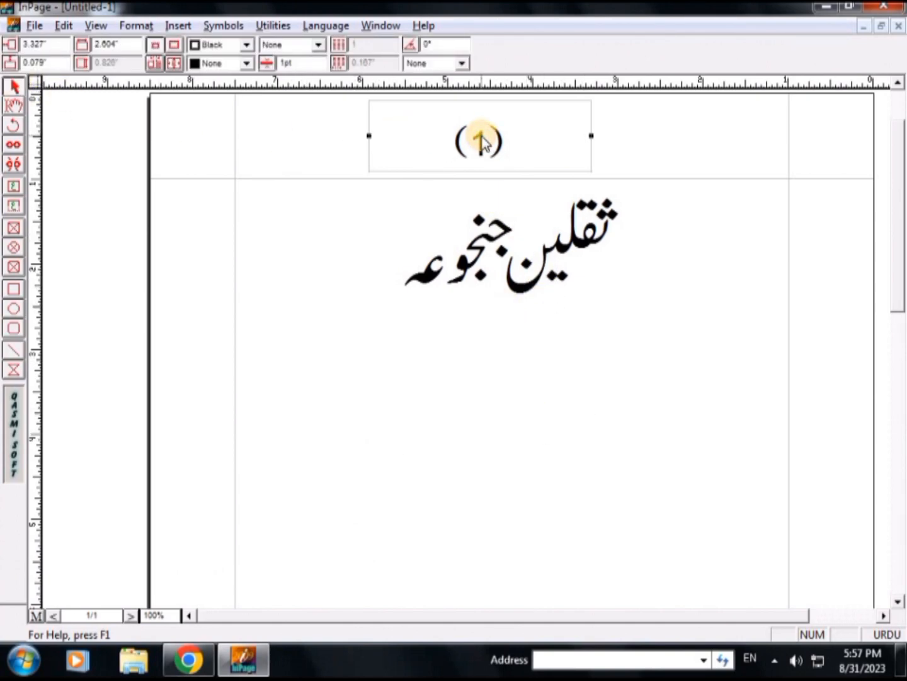
key(Delete)
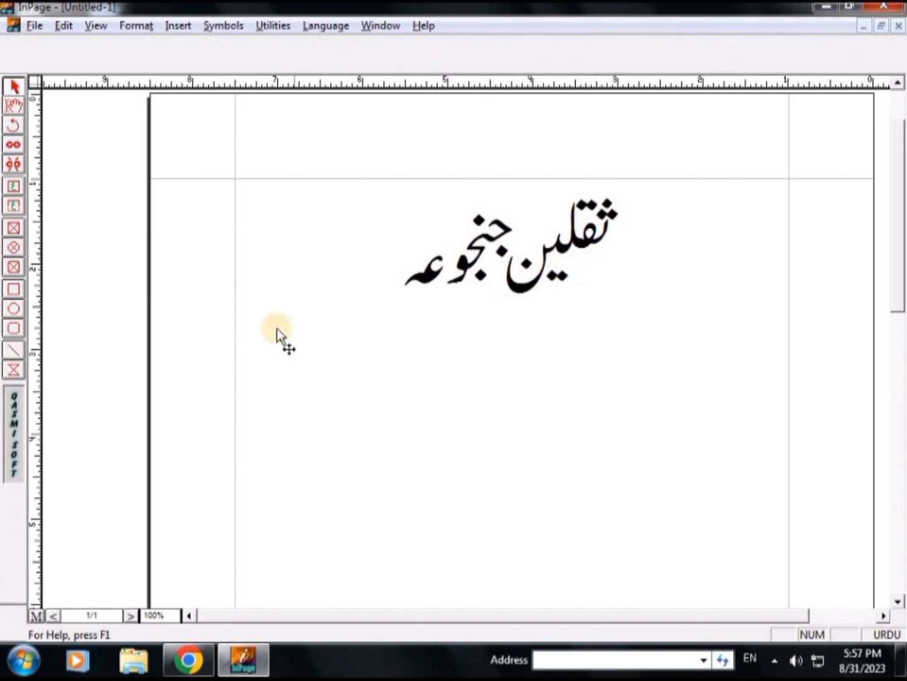
On the master page, draw a text box about 1.9" wide in the middle of the top margin and centre its text
click(36, 617)
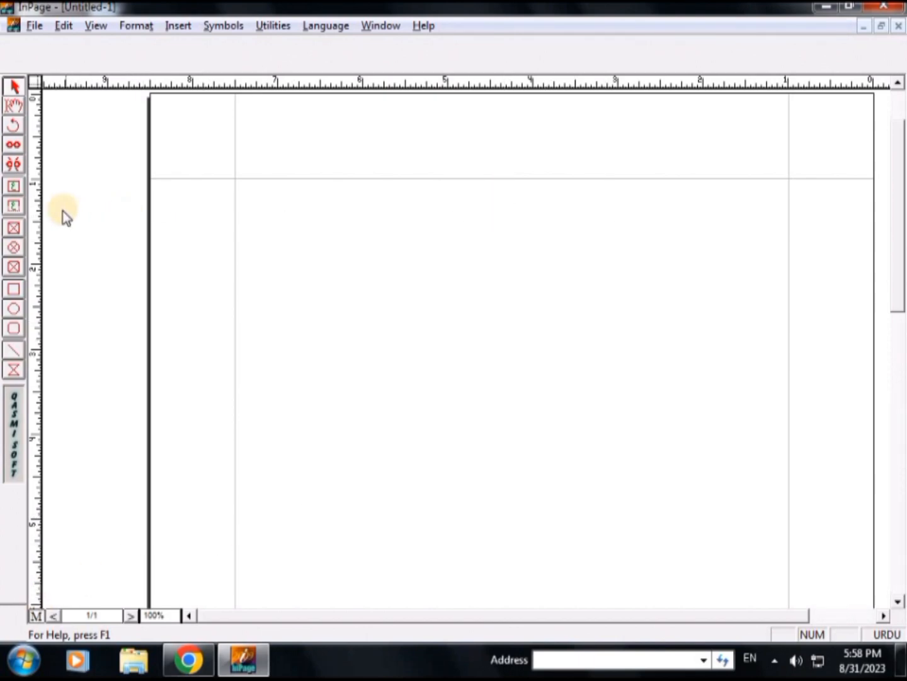
click(15, 205)
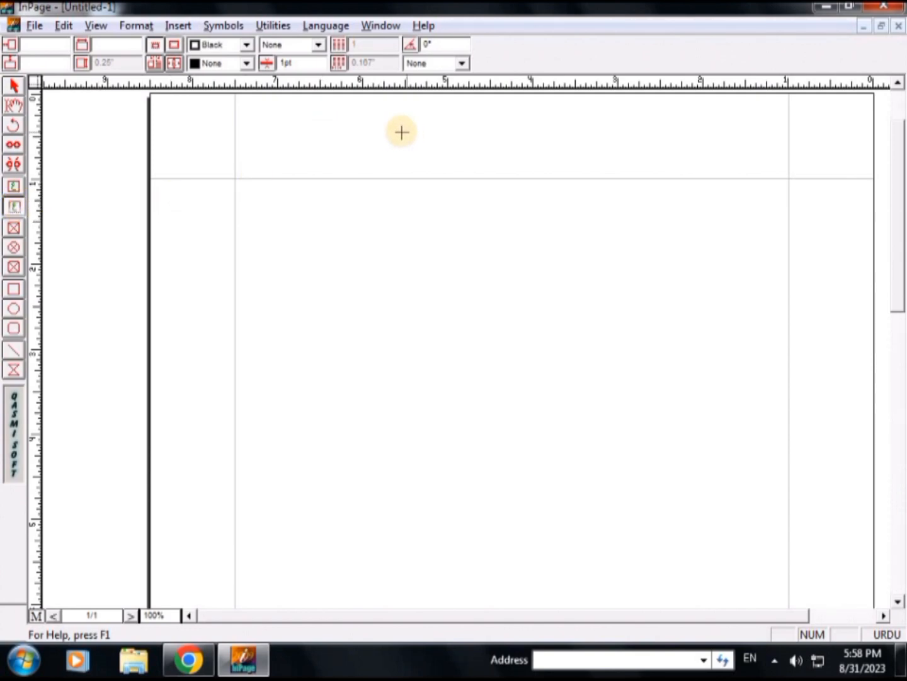
drag(402, 112, 564, 151)
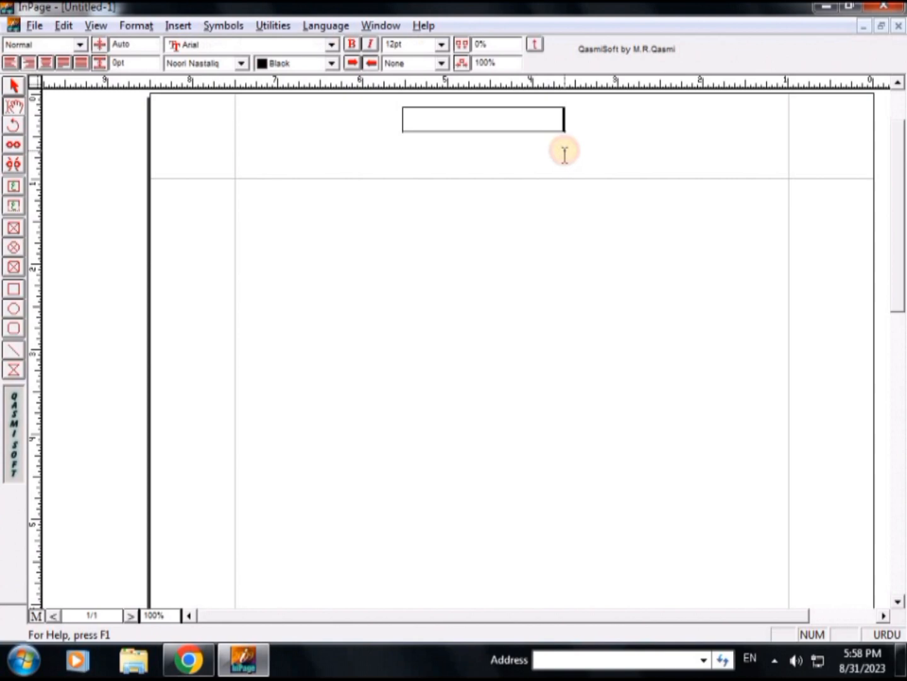
click(45, 63)
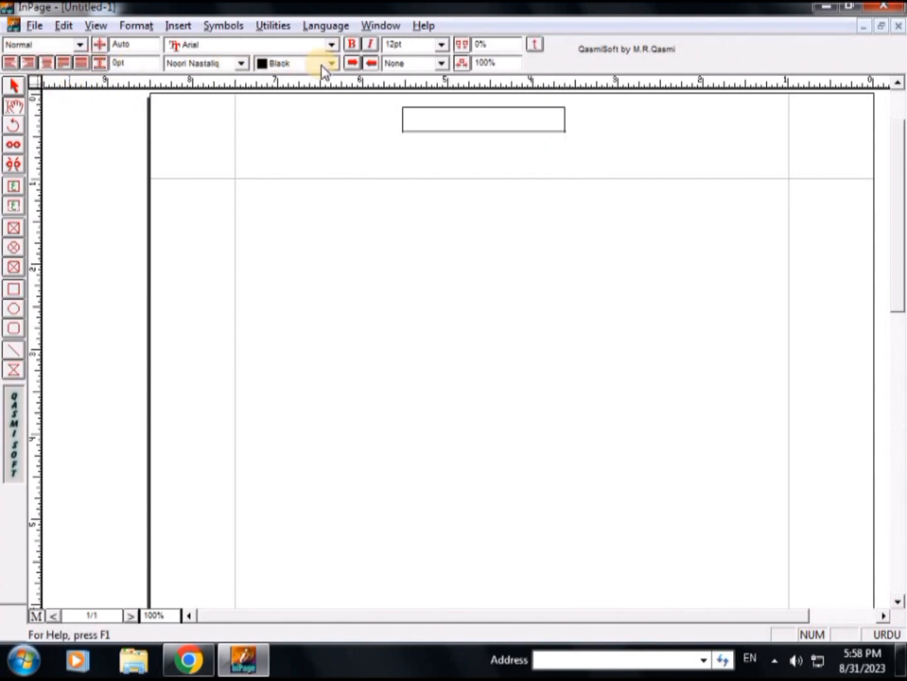
Enter a closing parenthesis at 36 pt in the master page's header text box and move the box slightly up
click(445, 45)
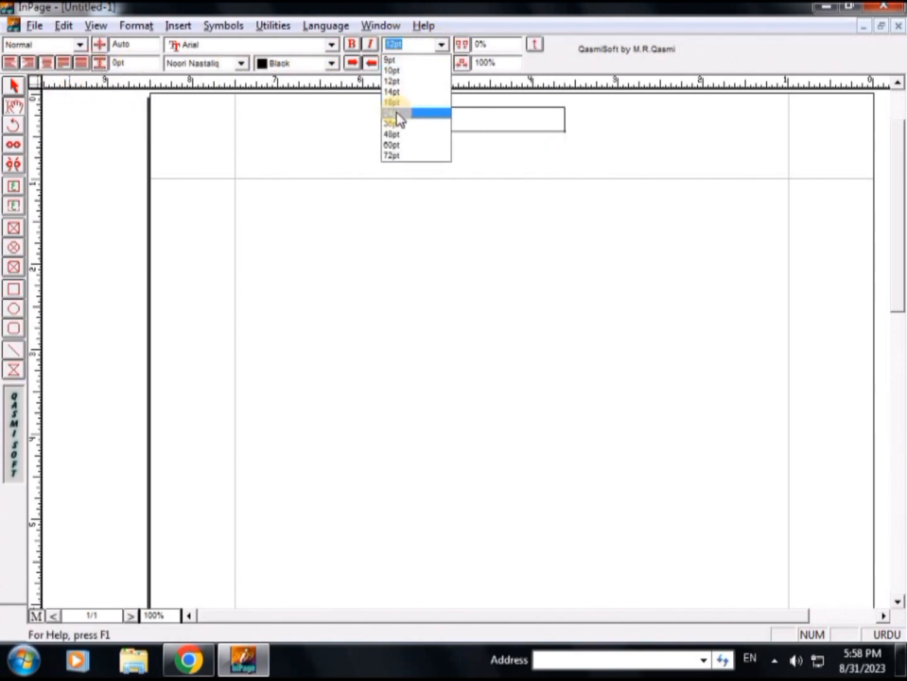
click(396, 115)
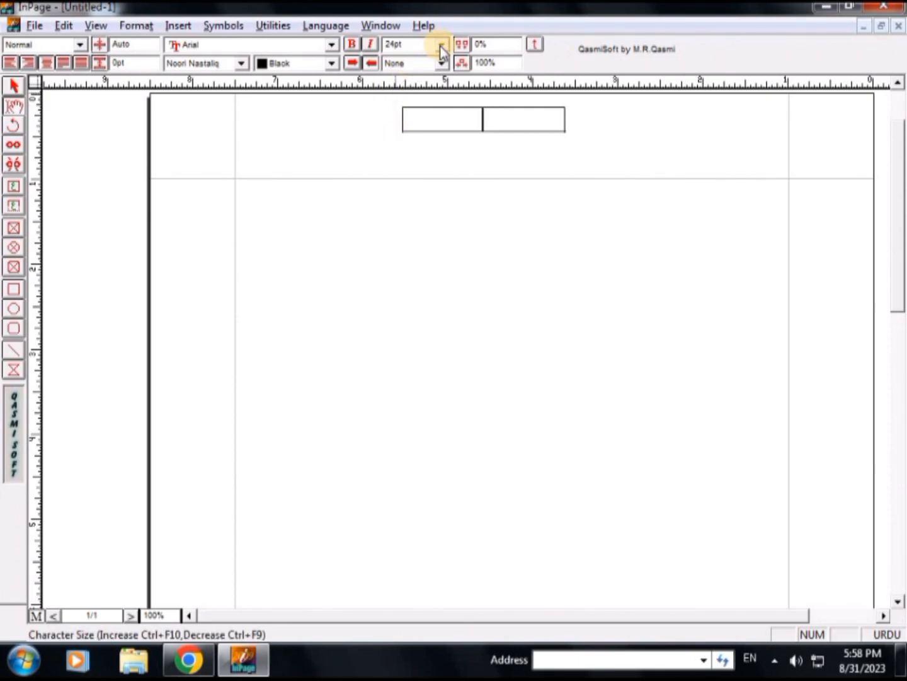
text())
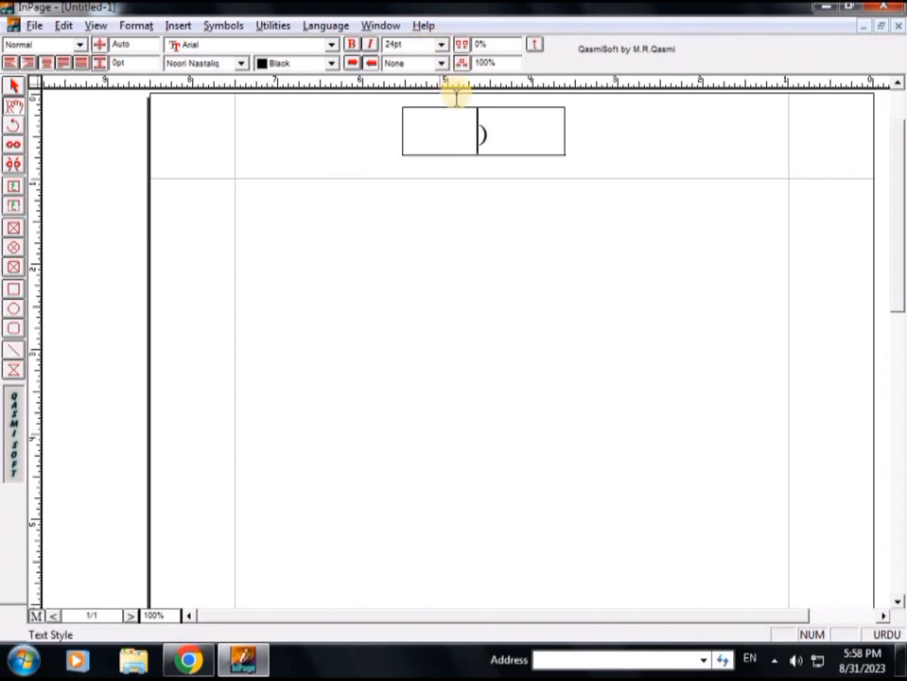
double_click(486, 132)
click(441, 45)
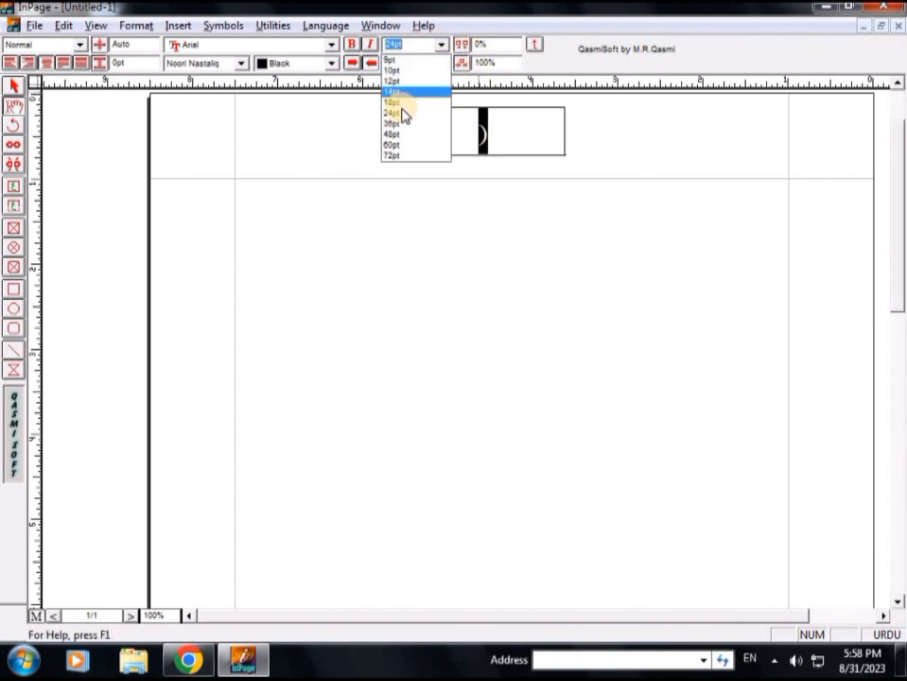
click(395, 122)
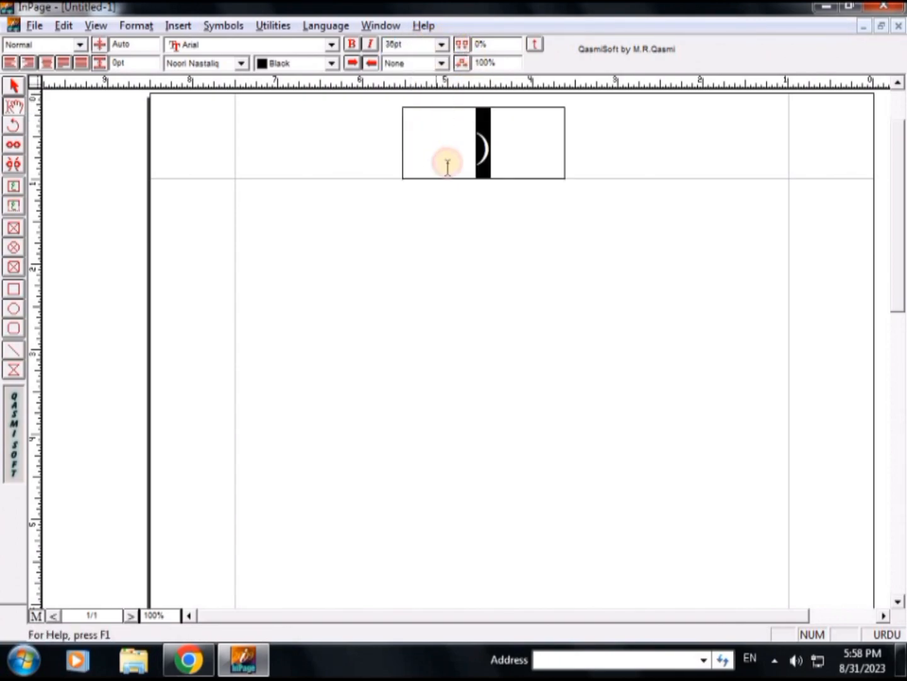
click(14, 87)
click(481, 160)
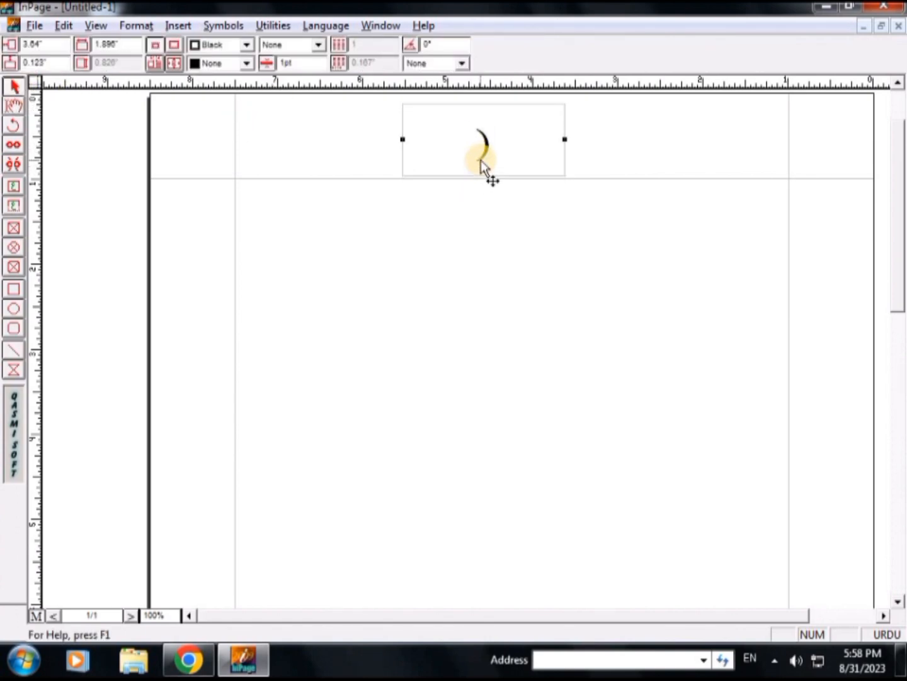
Add the matching opening parenthesis in the header text box and insert an automatic page number between the pair
click(13, 105)
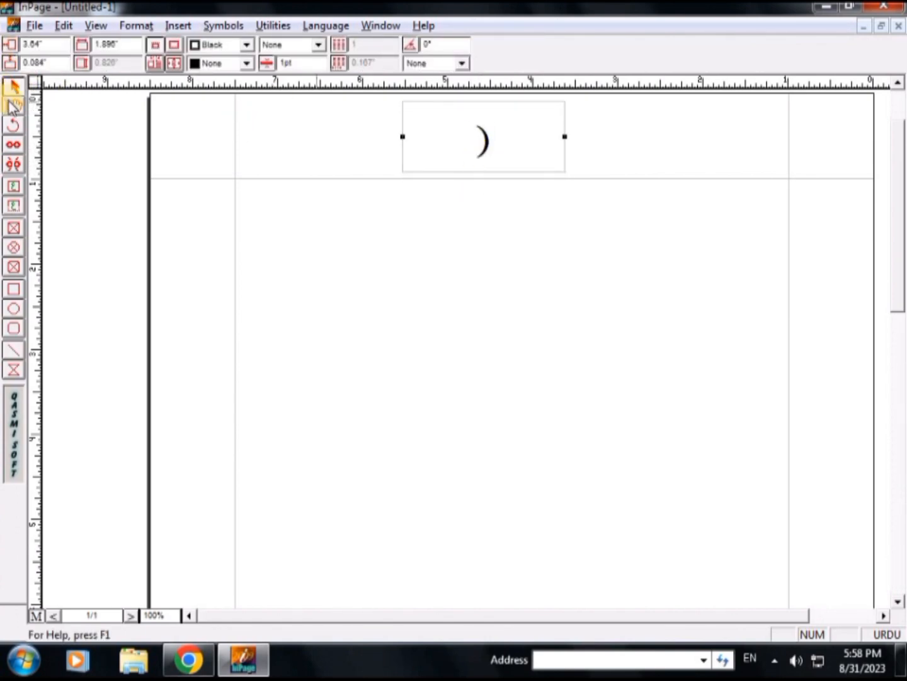
click(440, 133)
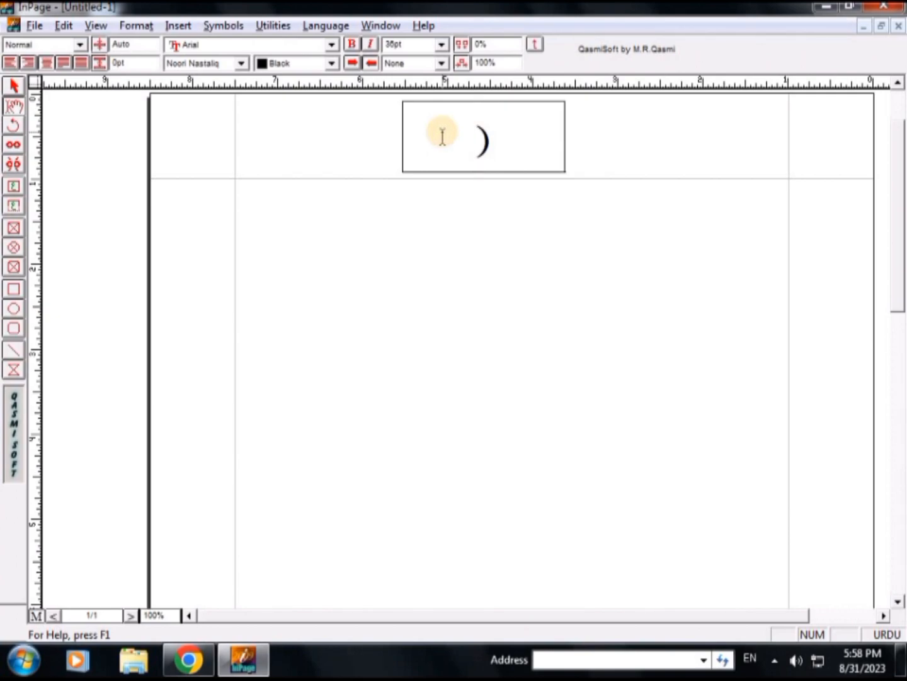
text(()
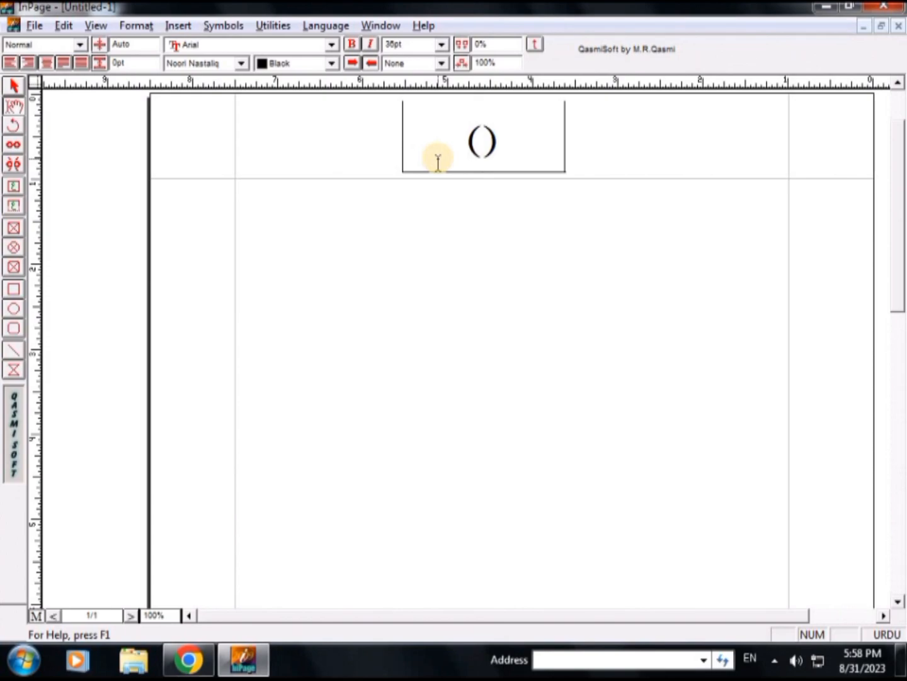
click(183, 25)
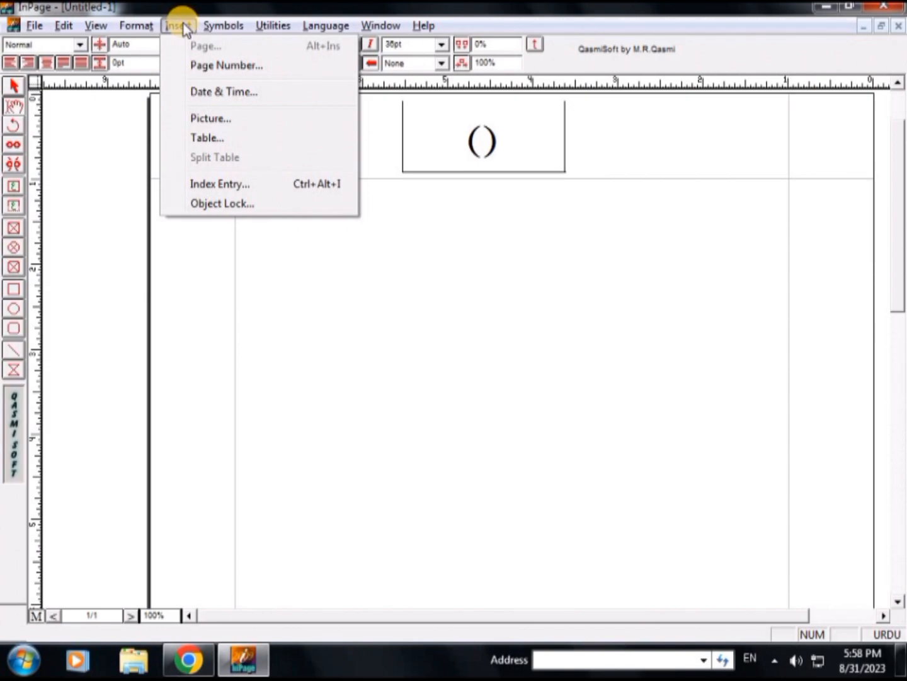
click(211, 68)
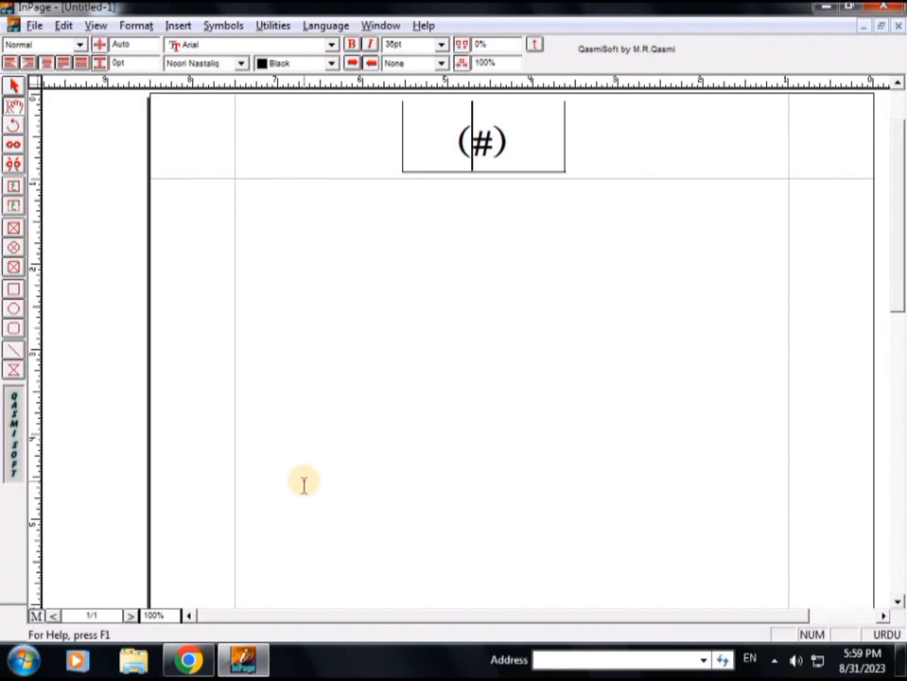
Leave the master page and insert one new page after page 1
click(36, 616)
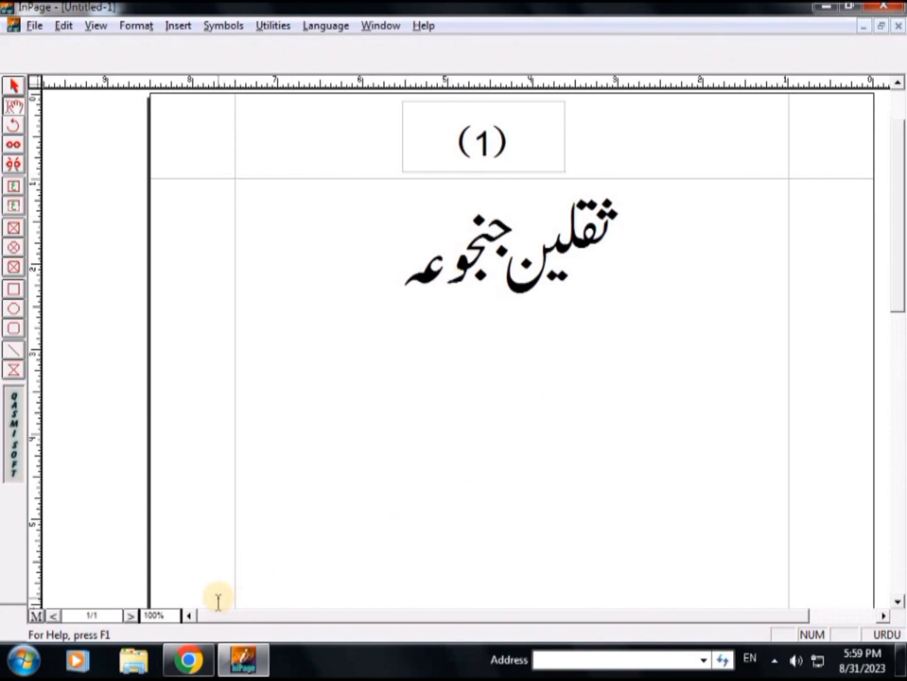
key(F4)
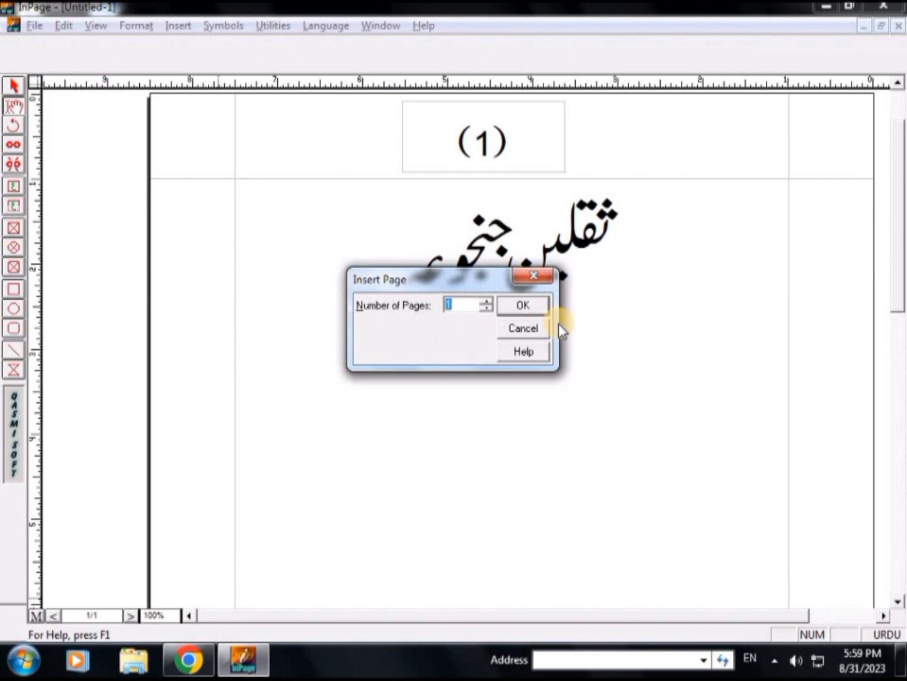
click(530, 313)
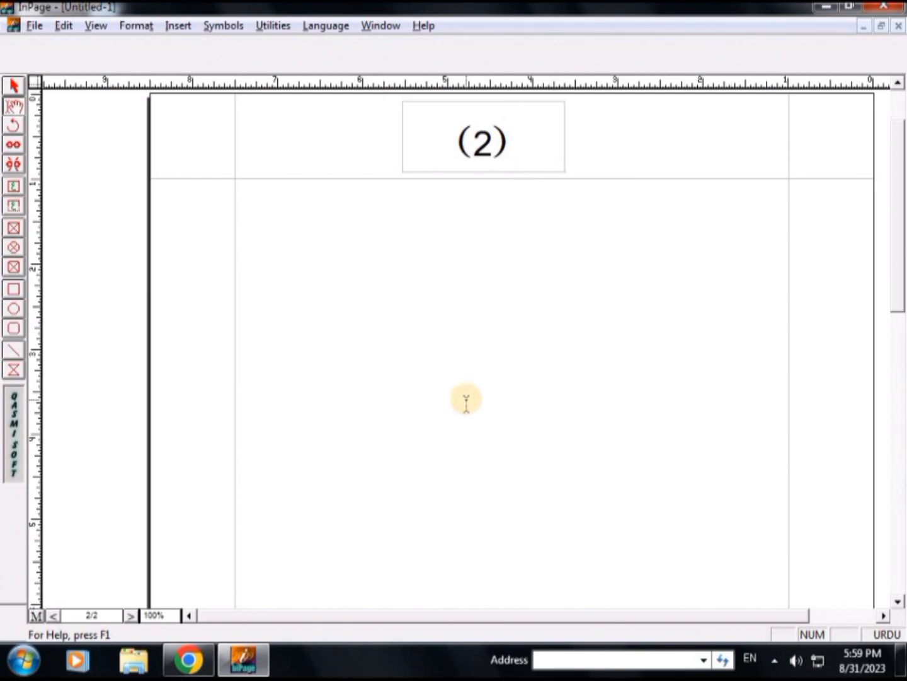
Insert eight more pages one at a time after page 2, extending the document to 10 pages
key(ctrl+Return)
key(Return)
key(ctrl+Return)
key(Return)
key(ctrl+Return)
key(Return)
key(ctrl+Return)
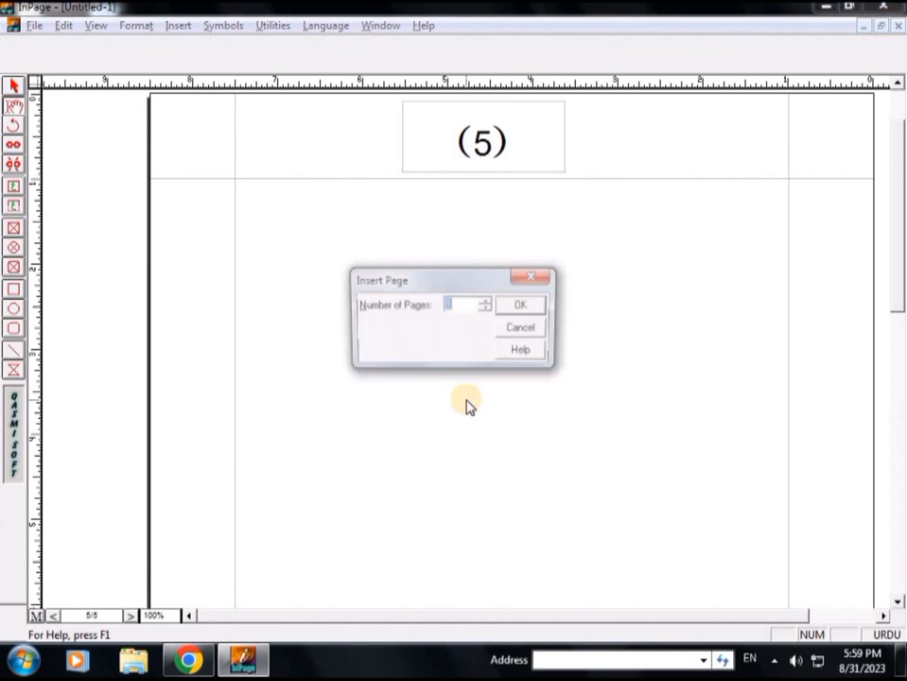
key(Return)
key(ctrl+Return)
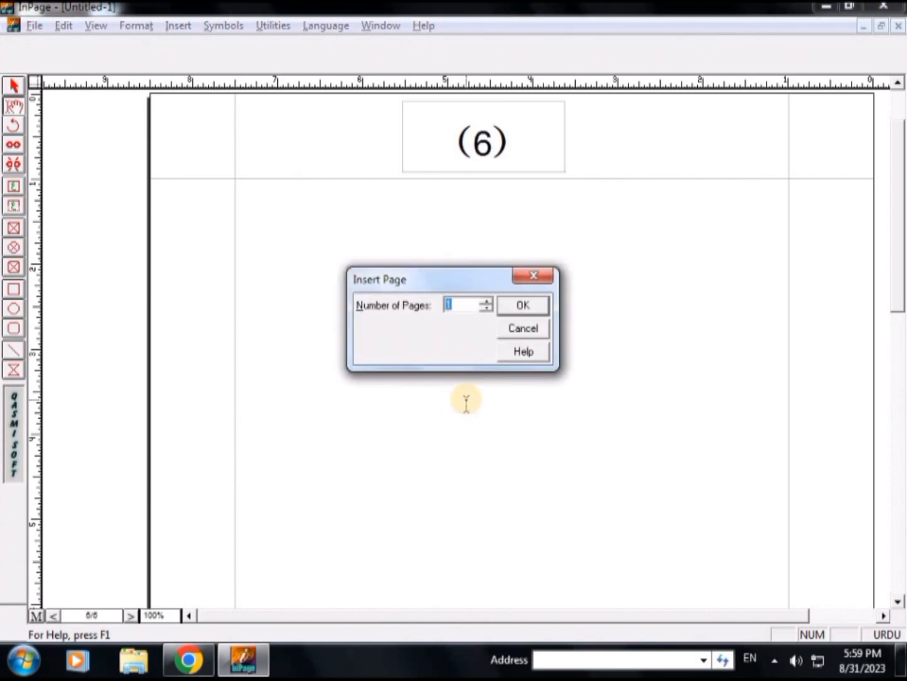
key(Return)
key(ctrl+Return)
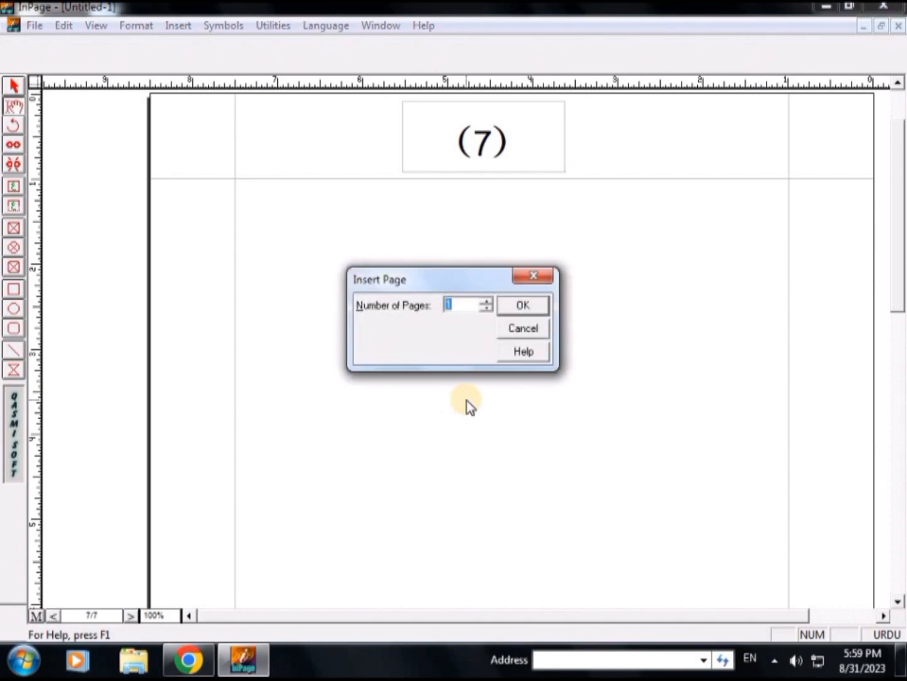
key(Return)
key(ctrl+Return)
key(Return)
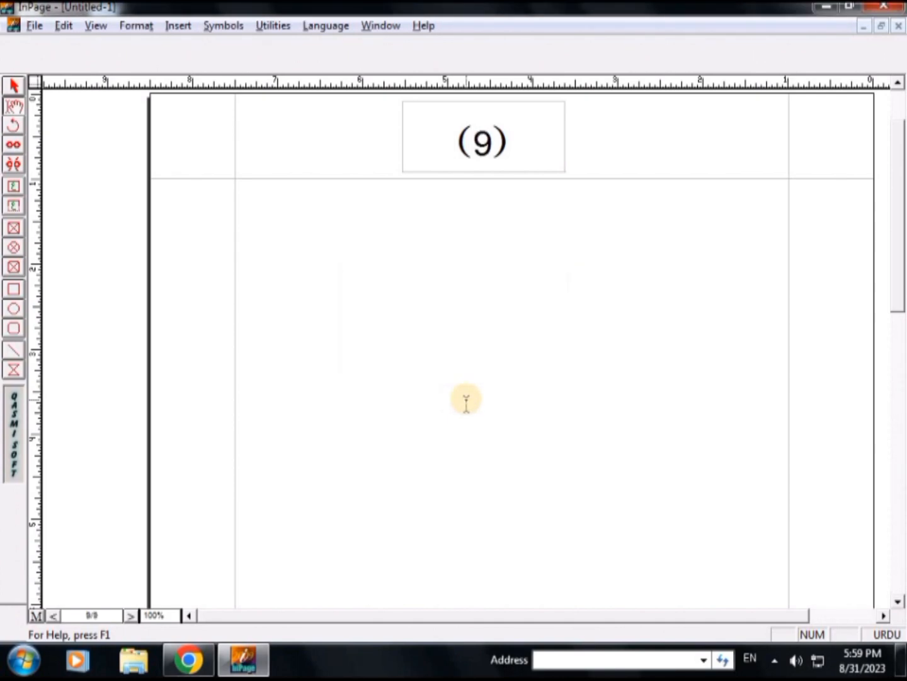
key(ctrl+Return)
key(Return)
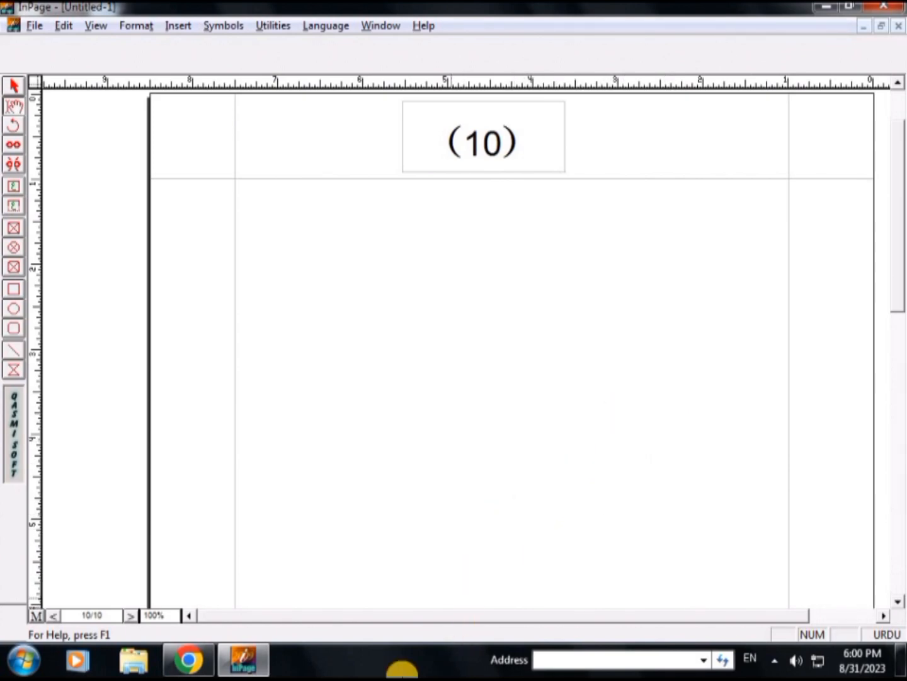
Browse back through the pages from page 10 to page 1 to check the page number in each header
click(130, 616)
click(130, 615)
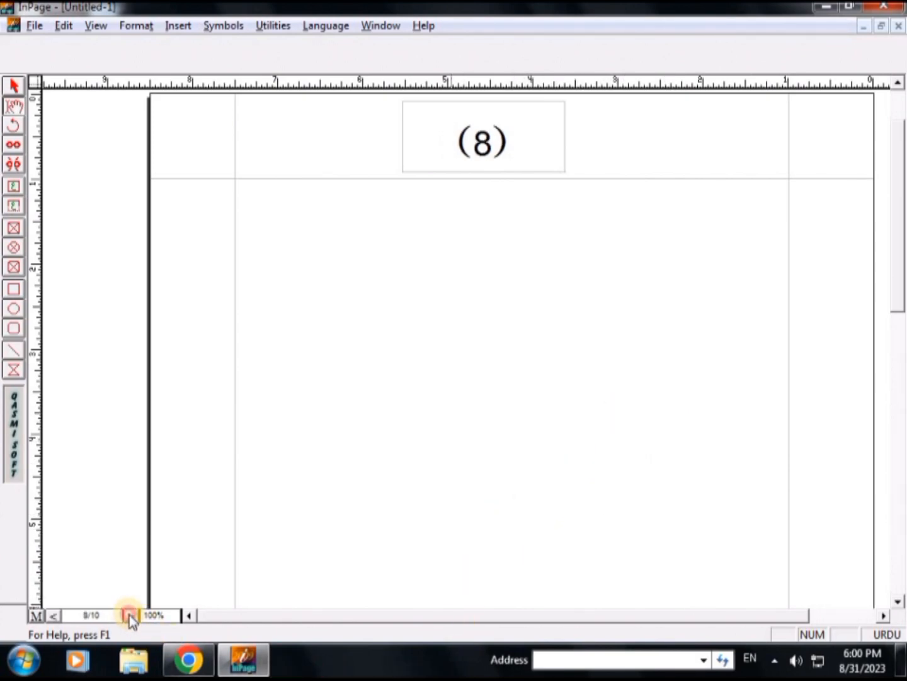
click(129, 616)
click(129, 615)
click(129, 616)
click(129, 615)
click(130, 616)
click(129, 615)
click(129, 615)
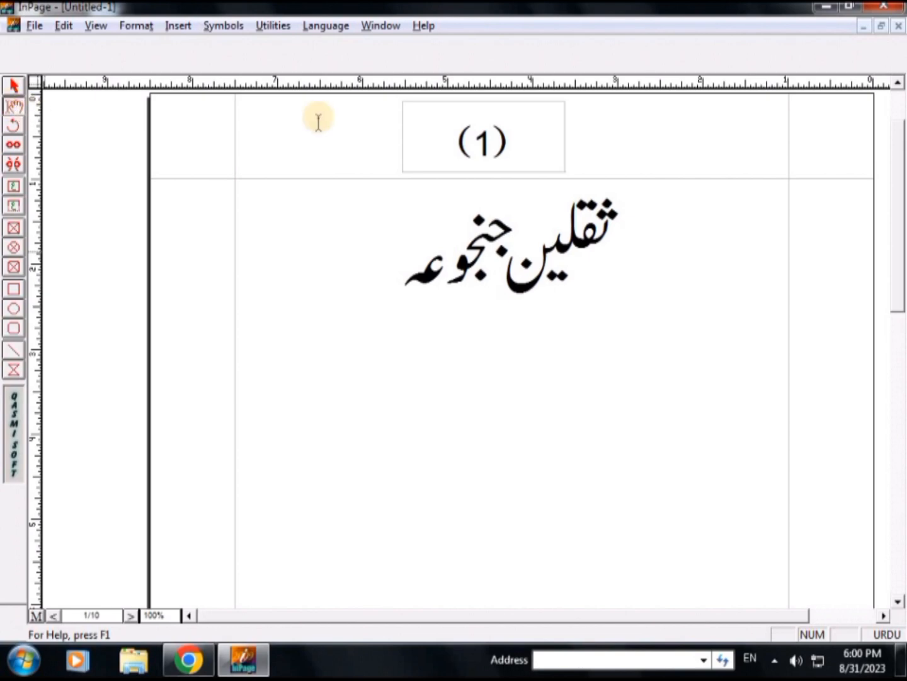
Try to select the header page number on page 1 for editing, and place the cursor in the Urdu body text
click(503, 142)
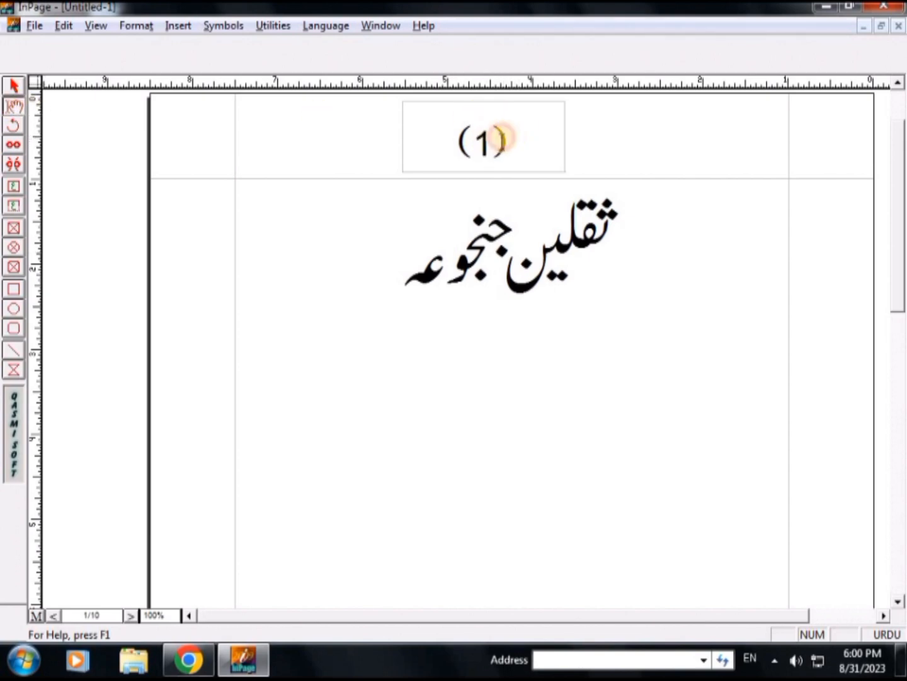
click(496, 143)
click(497, 141)
click(491, 142)
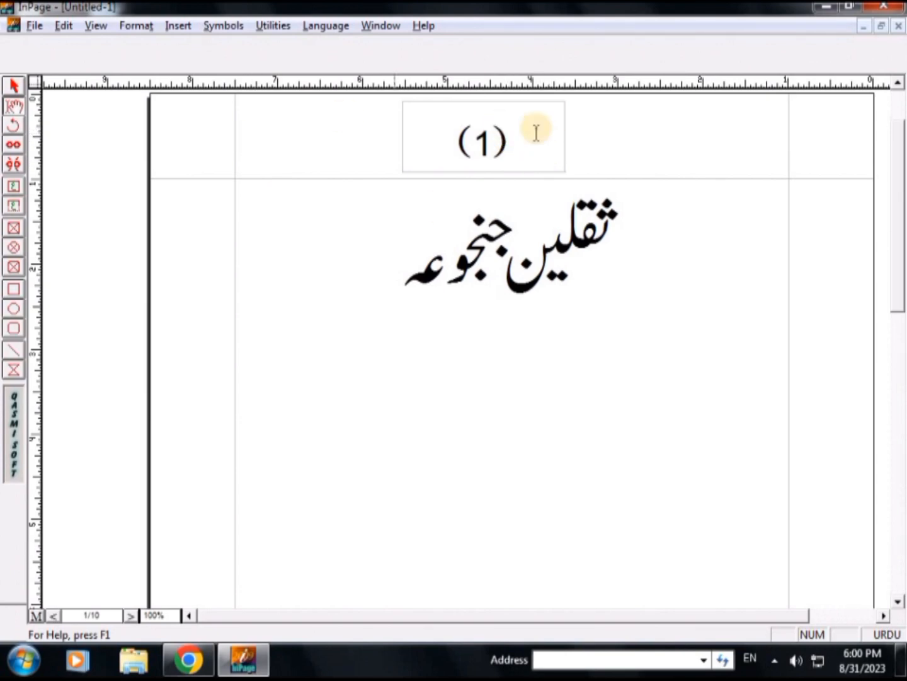
drag(468, 154, 567, 148)
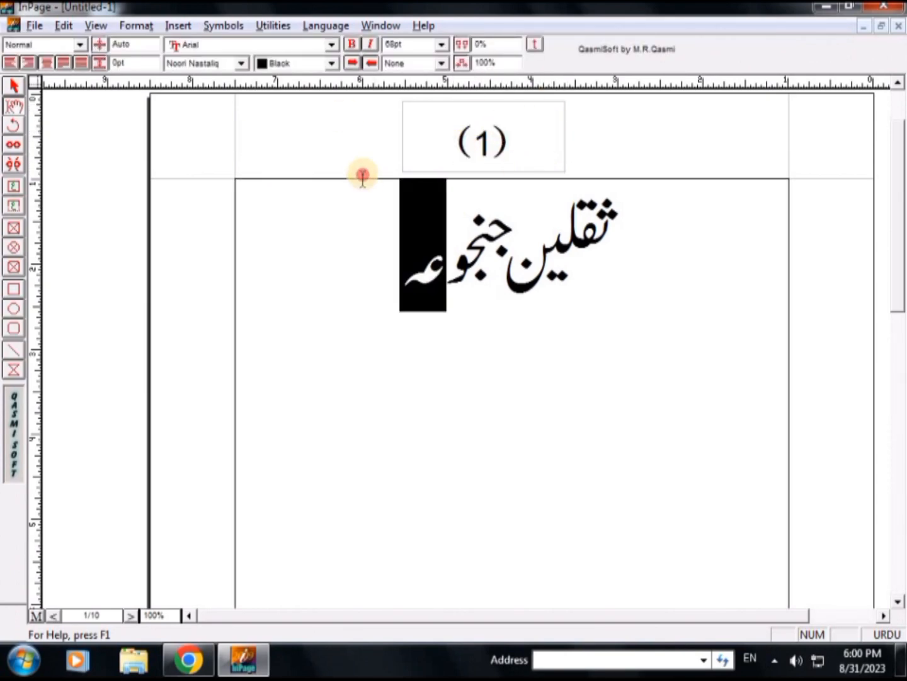
click(467, 292)
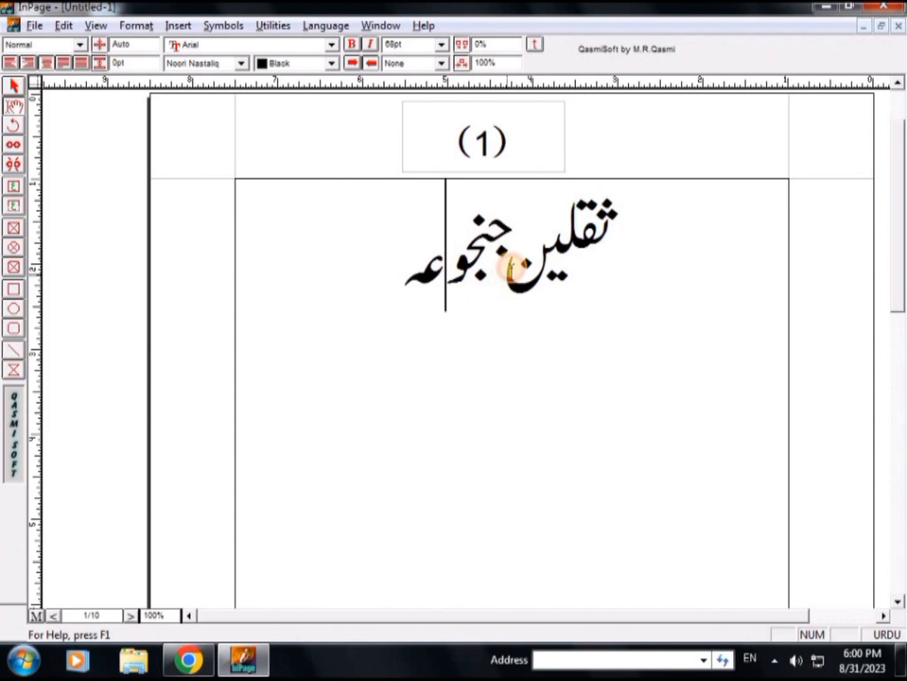
click(507, 258)
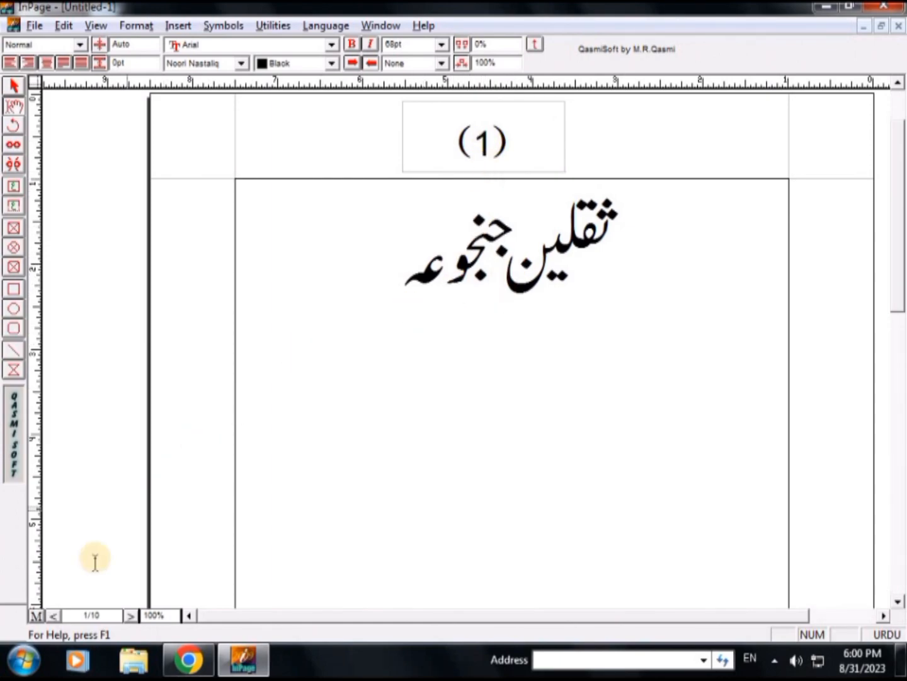
On the master page, replace the parenthesis to the right of the page number placeholder with the ornamental flower bracket symbol
click(41, 615)
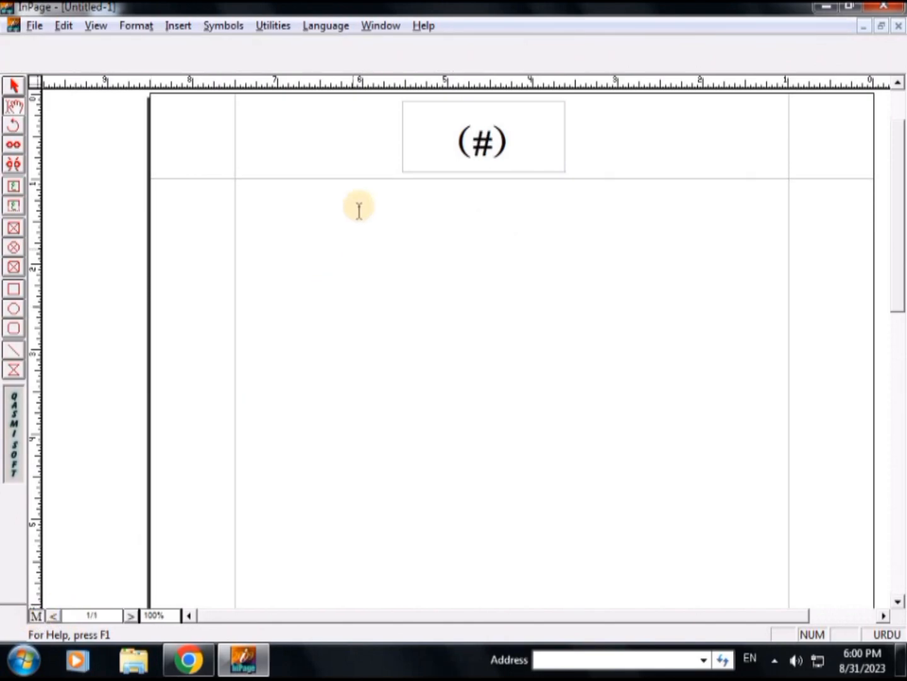
click(517, 143)
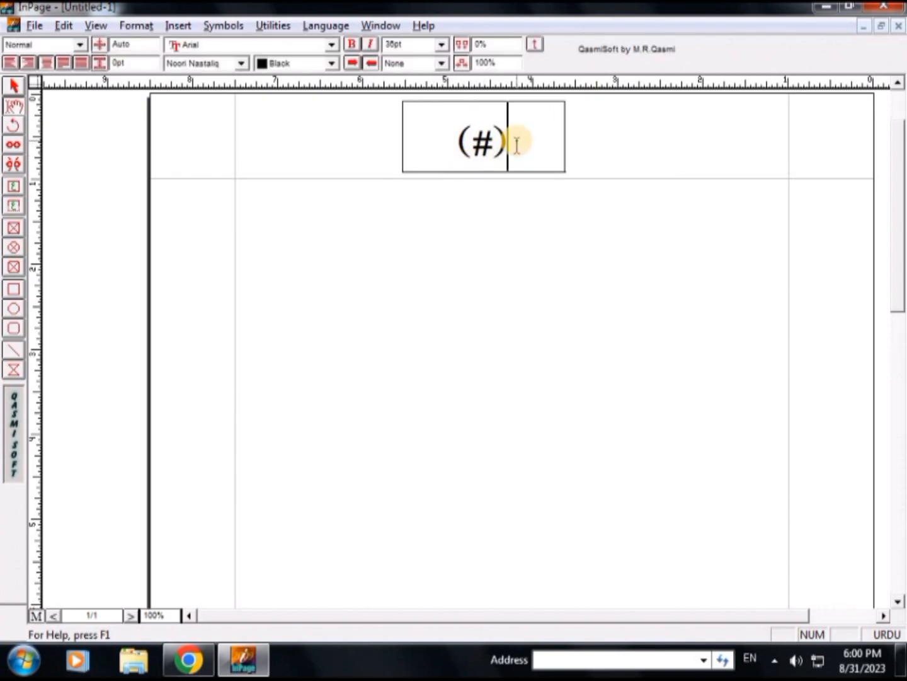
key(shift+Left)
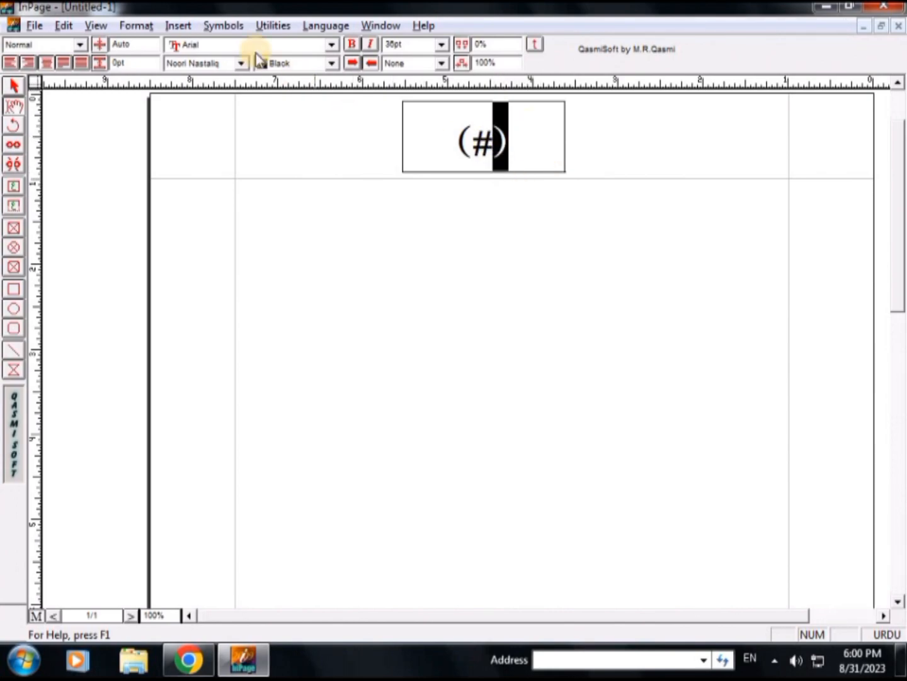
click(226, 27)
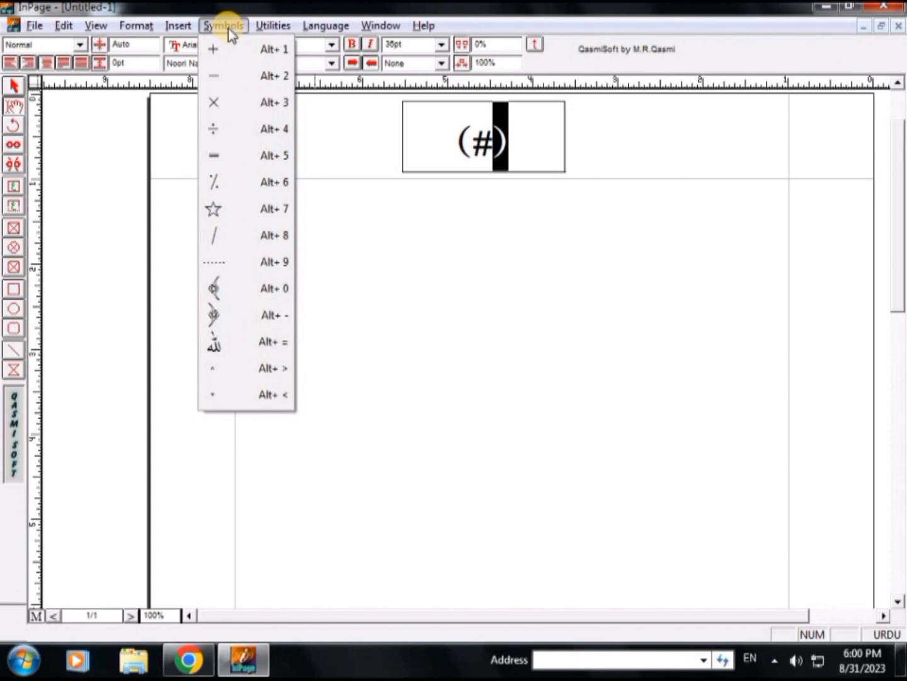
click(222, 315)
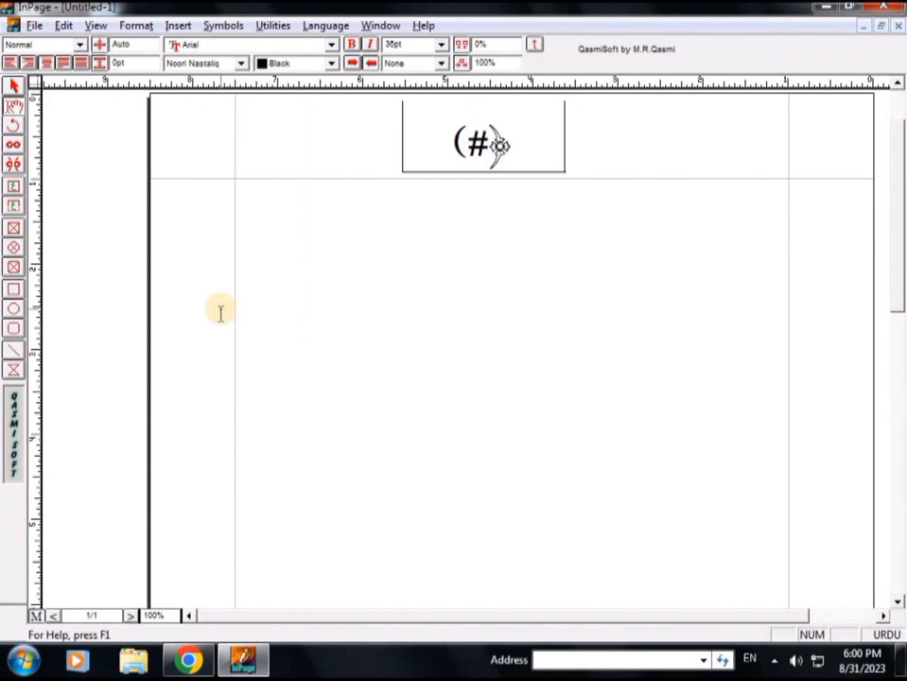
Replace the parenthesis to the left of the placeholder with the matching ornamental bracket, and return to the document pages
drag(468, 141, 454, 141)
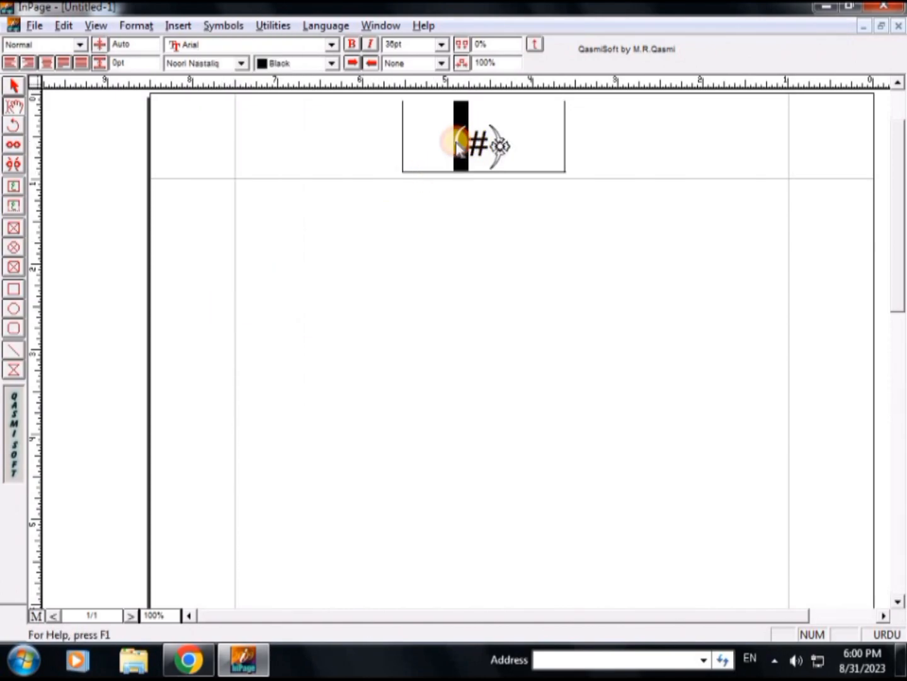
click(233, 26)
click(227, 316)
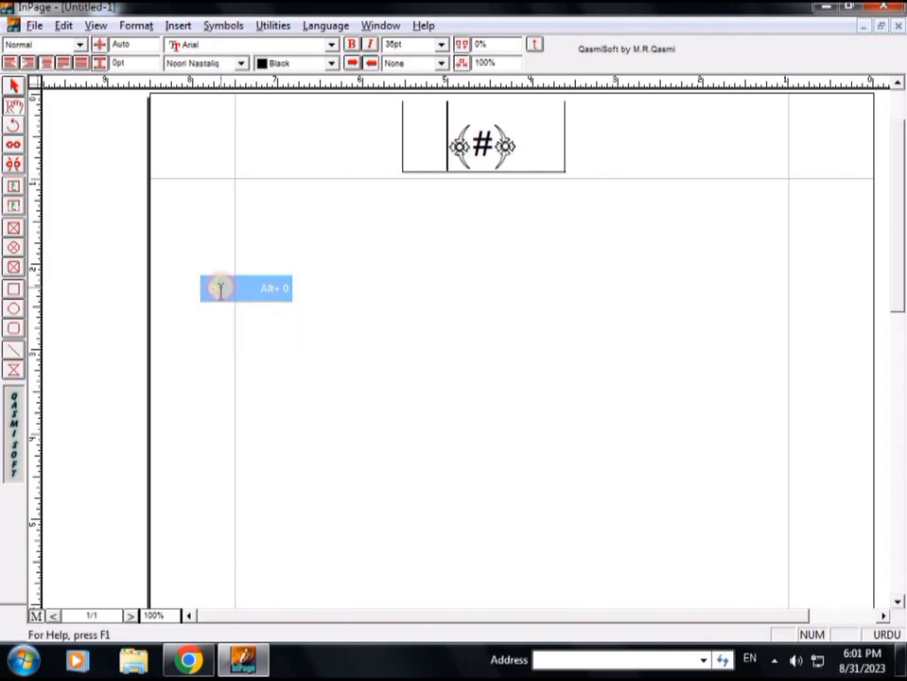
click(532, 153)
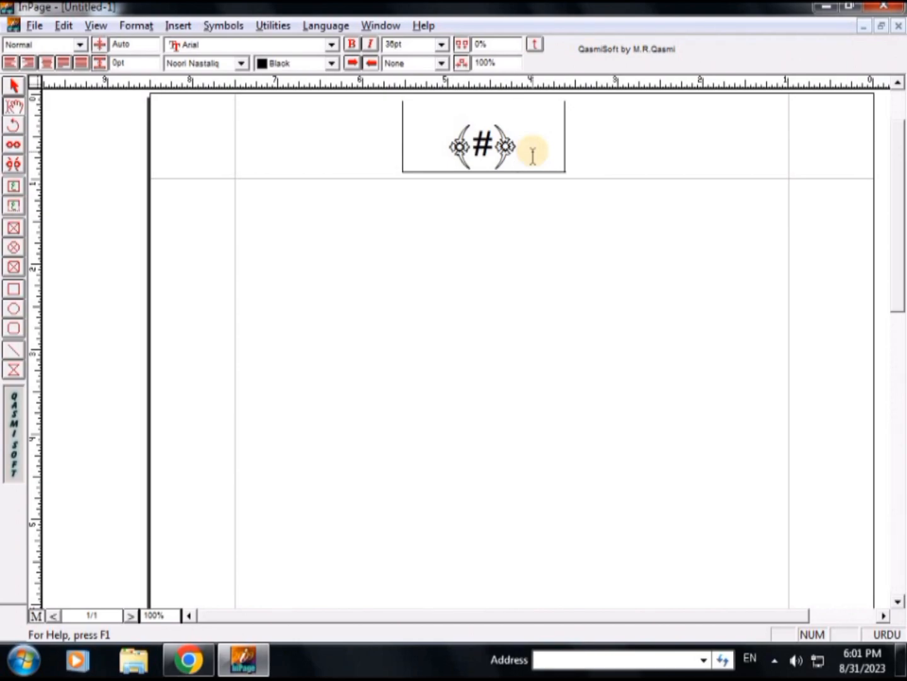
click(38, 615)
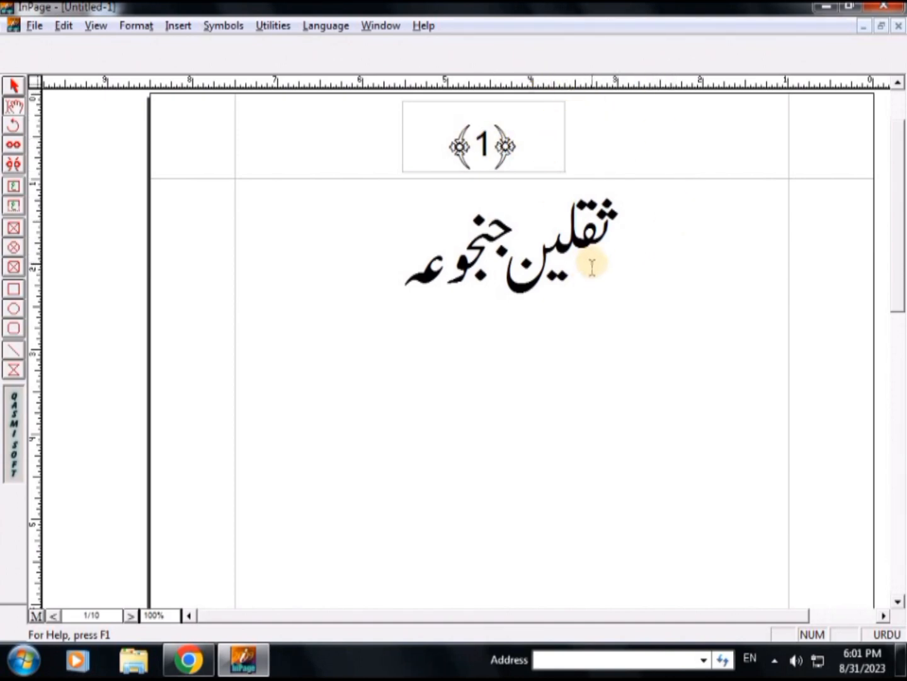
Insert five more pages one at a time, starting after page 1
key(ctrl+Return)
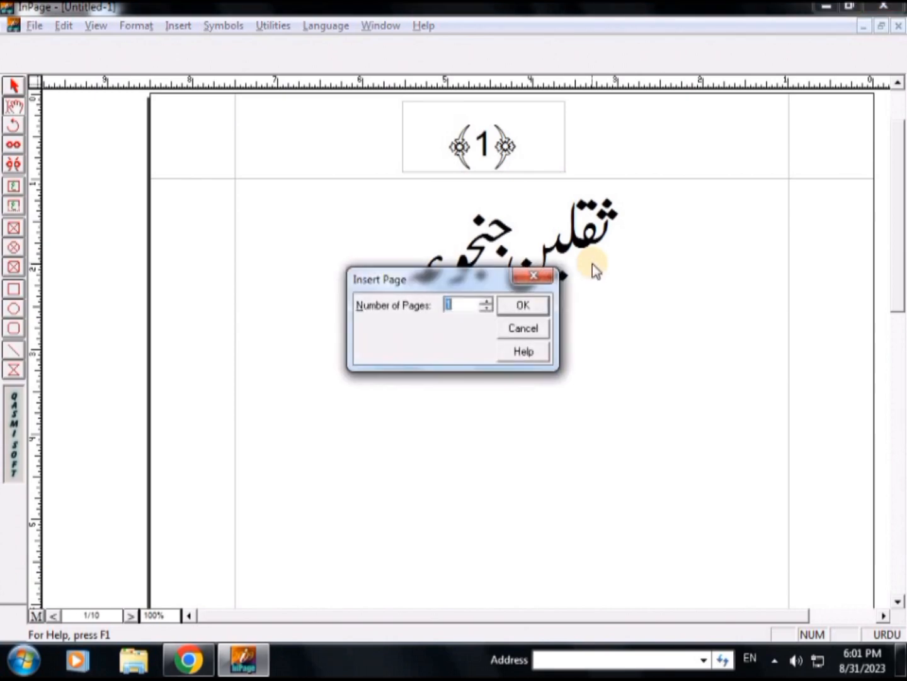
key(Return)
key(ctrl+Return)
key(Return)
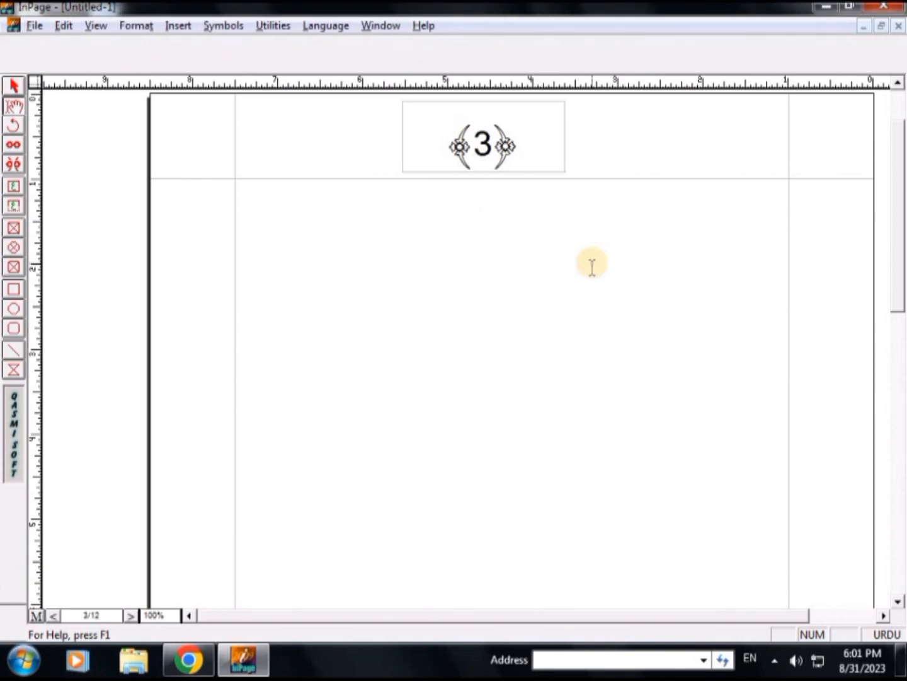
key(ctrl+Return)
key(Return)
key(ctrl+Return)
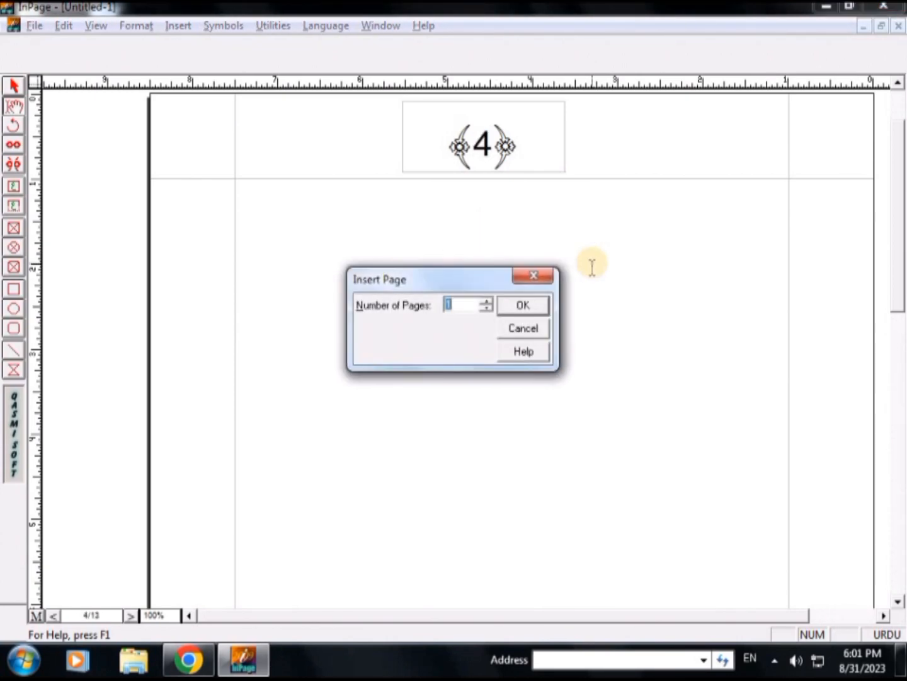
key(Return)
key(ctrl+Return)
key(Return)
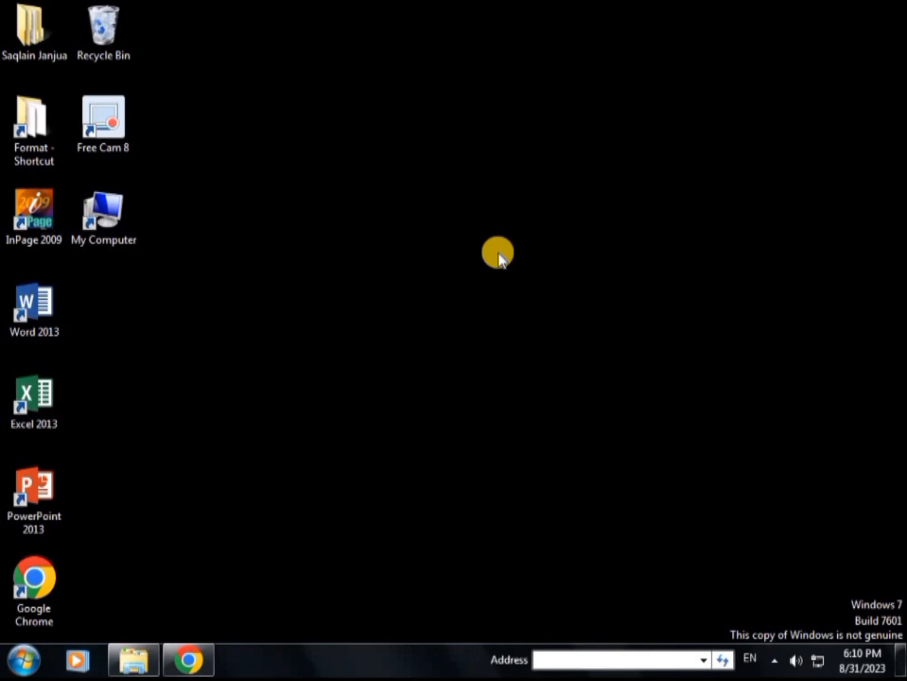
Launch InPage 2009 from the desktop and maximize its window
double_click(56, 224)
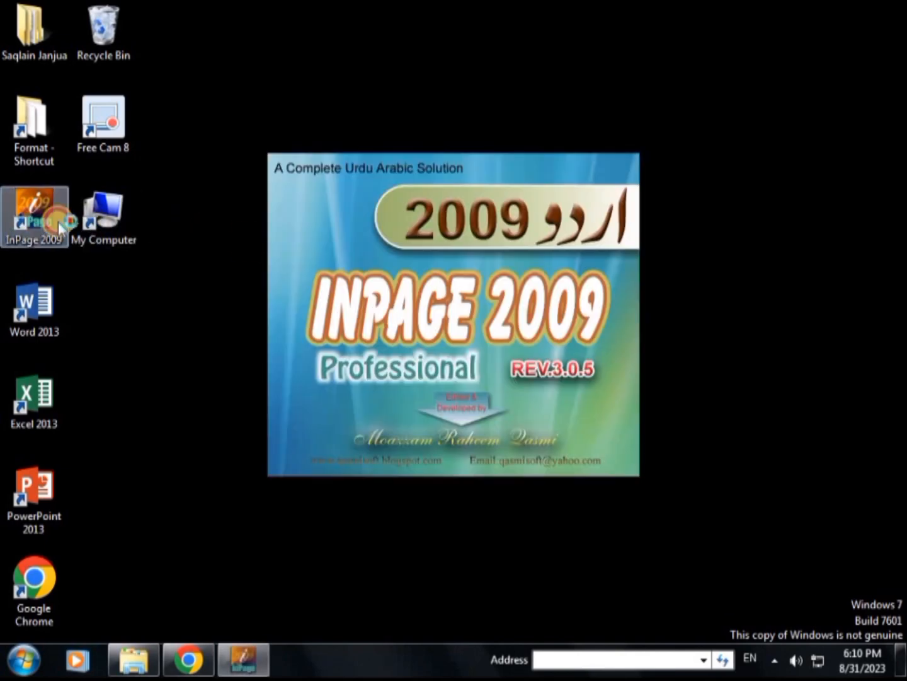
click(540, 366)
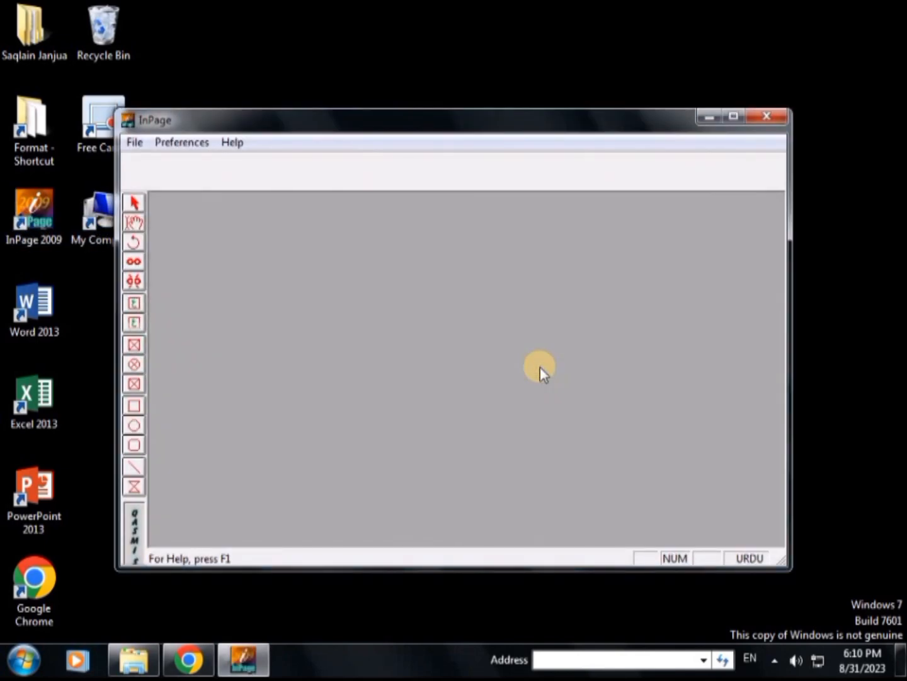
click(731, 115)
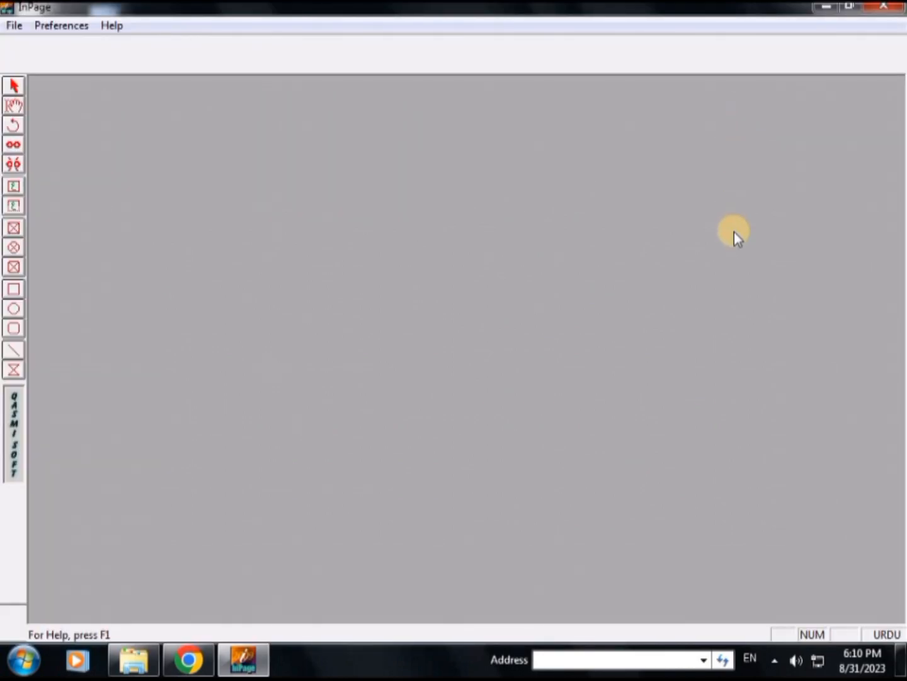
Create a new Legal 8.5x14" portrait document with left, right, top and bottom margins set to 1 inch
key(ctrl+n)
double_click(480, 279)
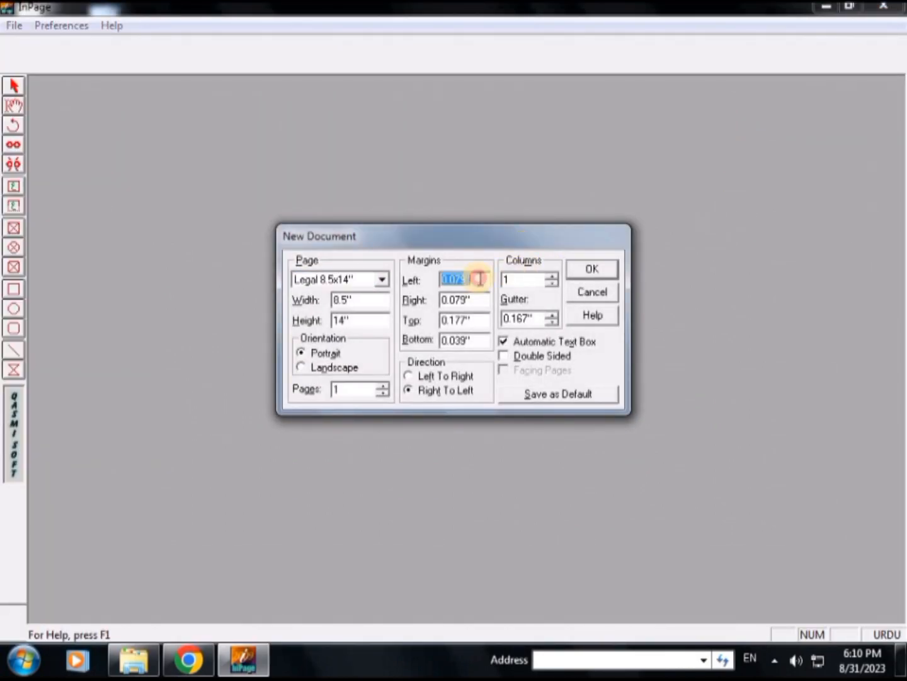
text(1)
double_click(480, 300)
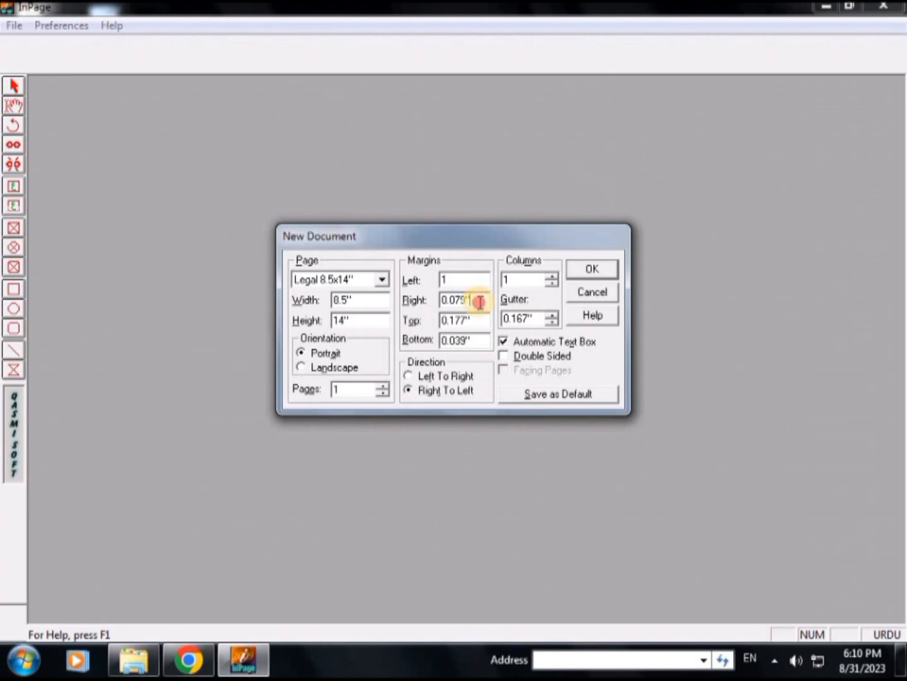
text(1)
double_click(480, 320)
text(1)
double_click(480, 320)
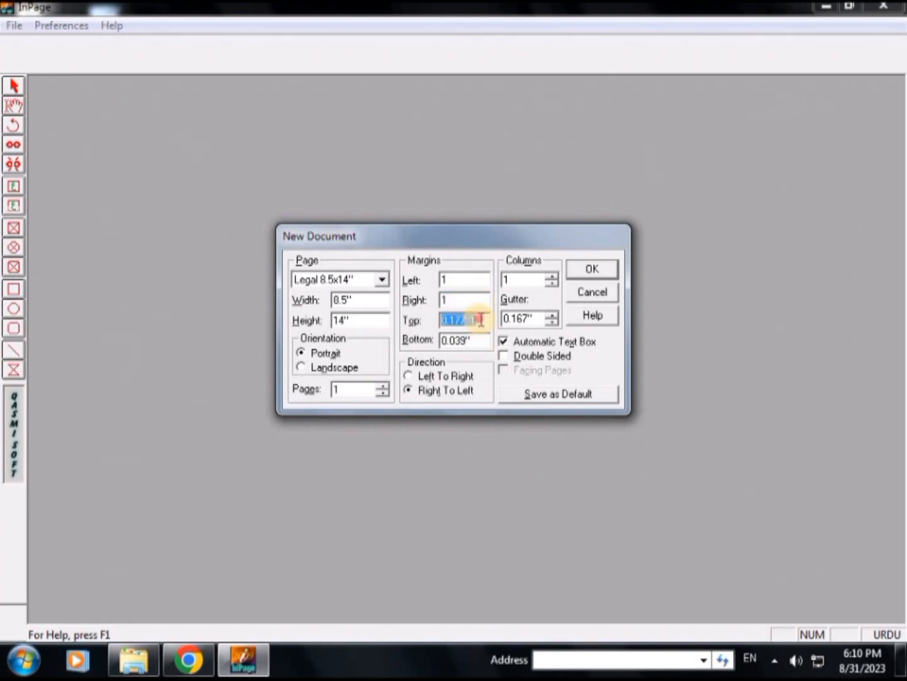
text(1)
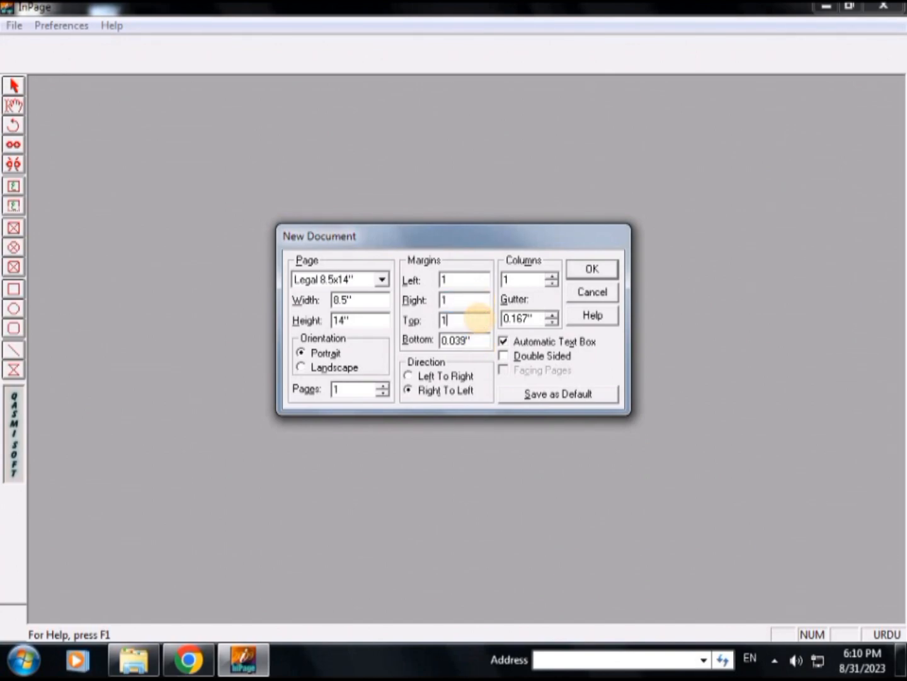
double_click(480, 340)
text(1)
click(586, 269)
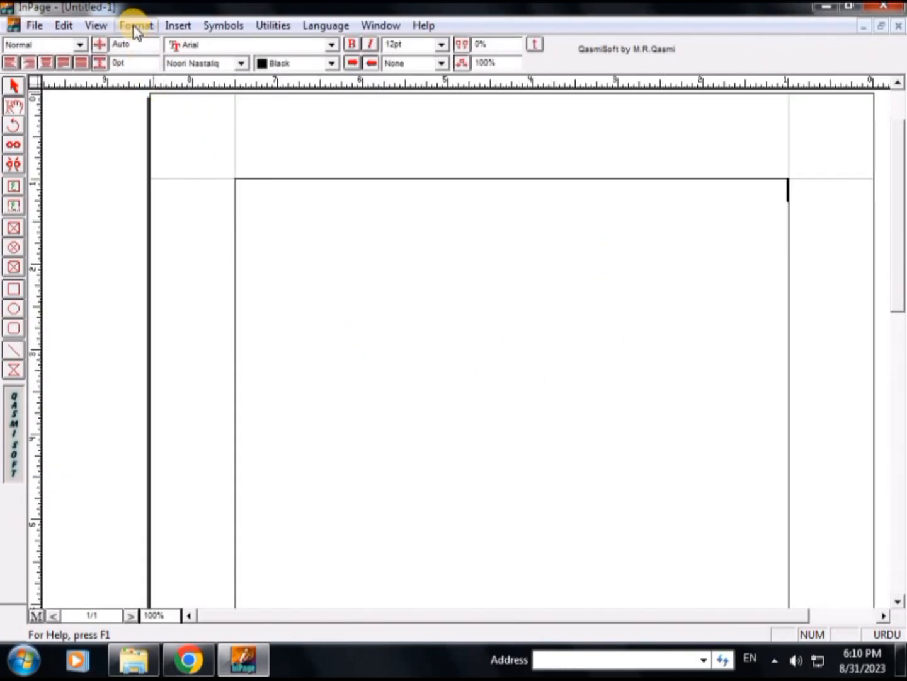
Try to insert a page number directly on page 1, outside the master page
click(179, 26)
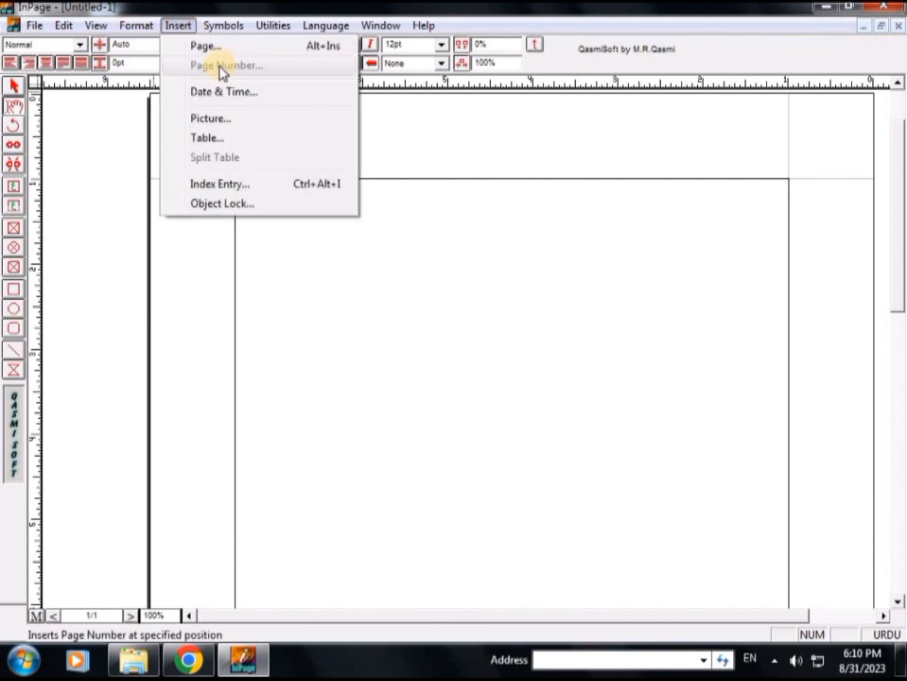
click(244, 65)
click(254, 66)
click(382, 190)
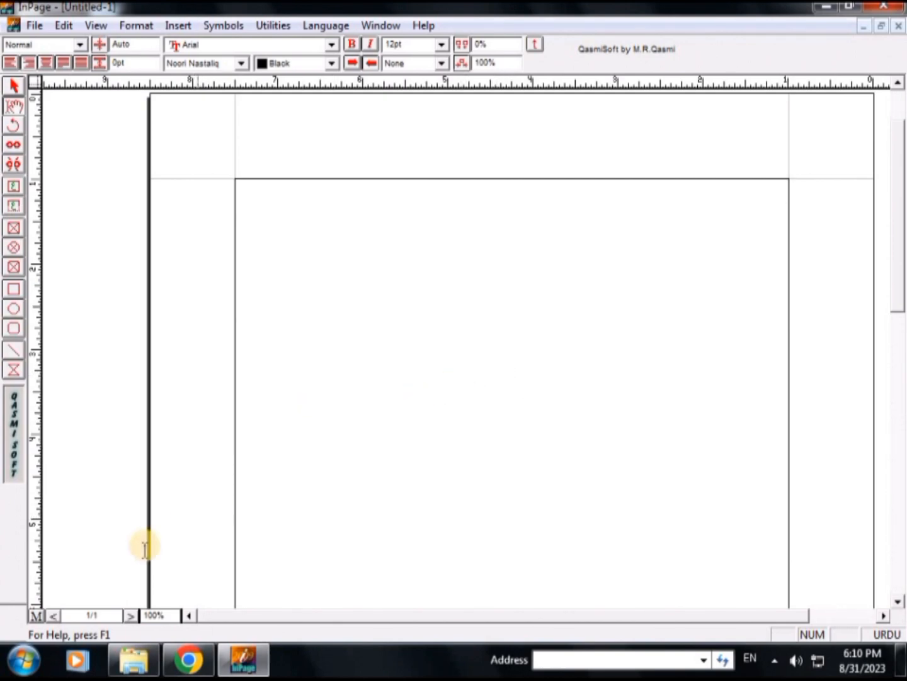
On the master page, draw a text box about 2 inches wide in the top margin and centre its text
click(37, 615)
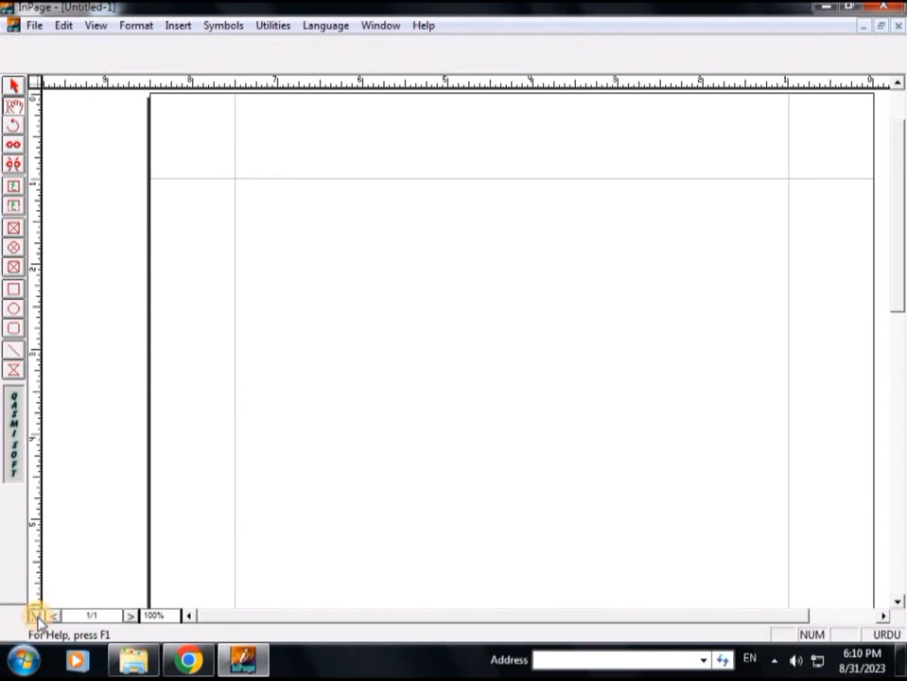
click(14, 206)
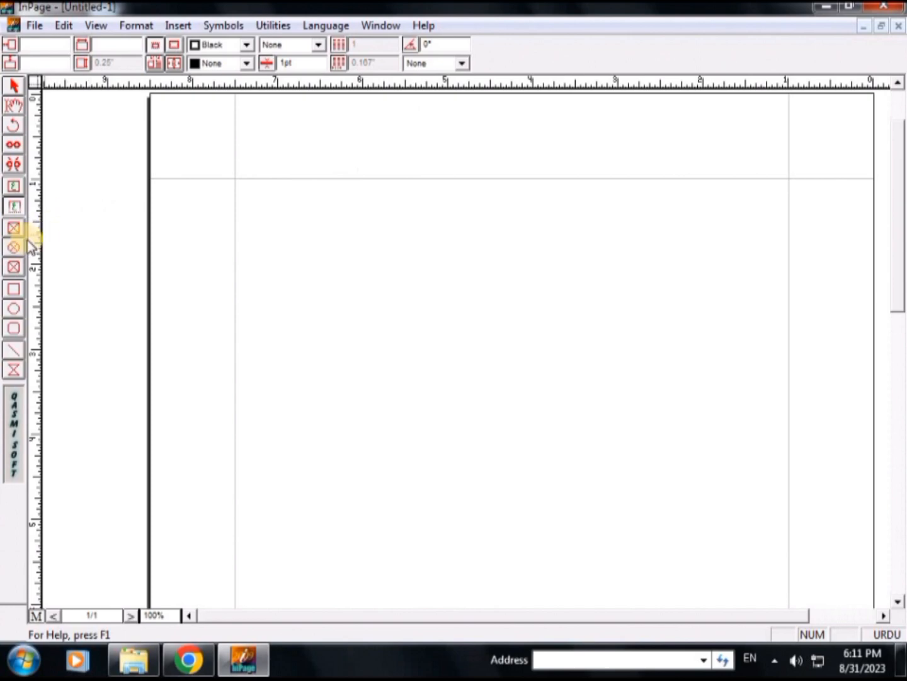
drag(359, 118, 526, 145)
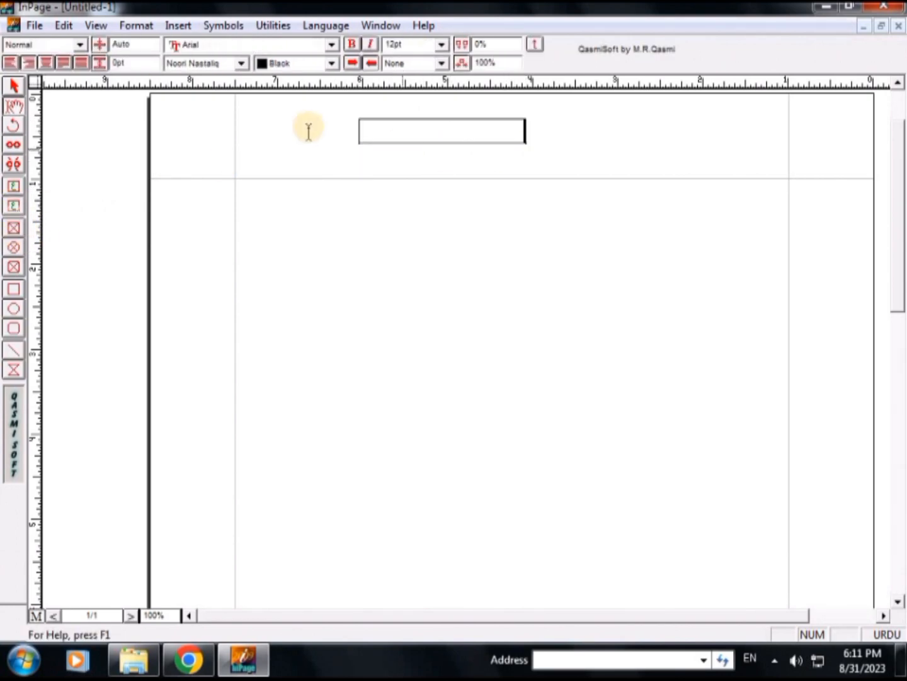
click(45, 63)
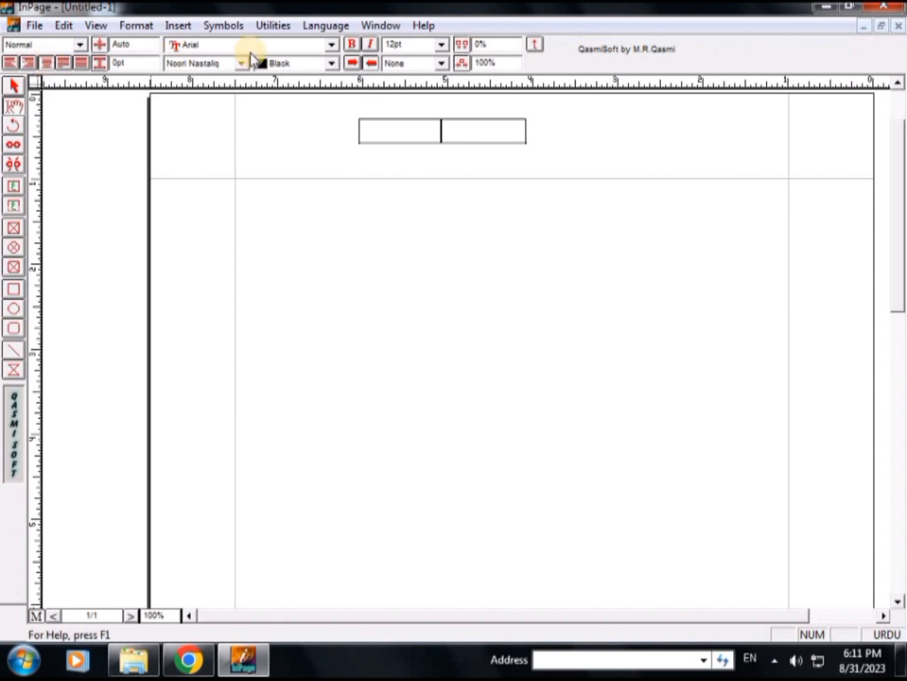
Insert an automatic page number into the header text box and return to the document page
click(191, 25)
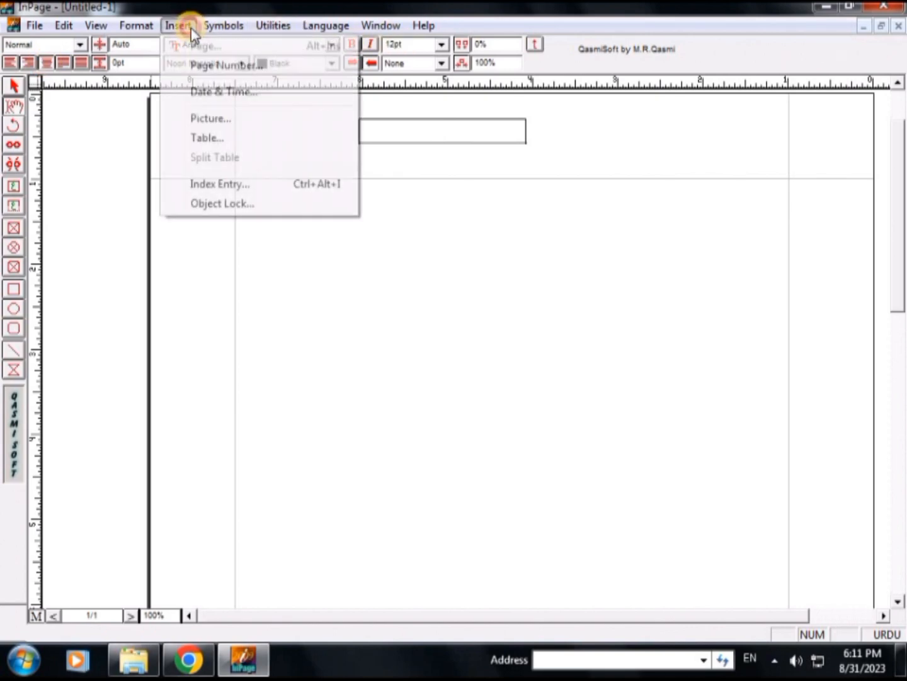
click(218, 65)
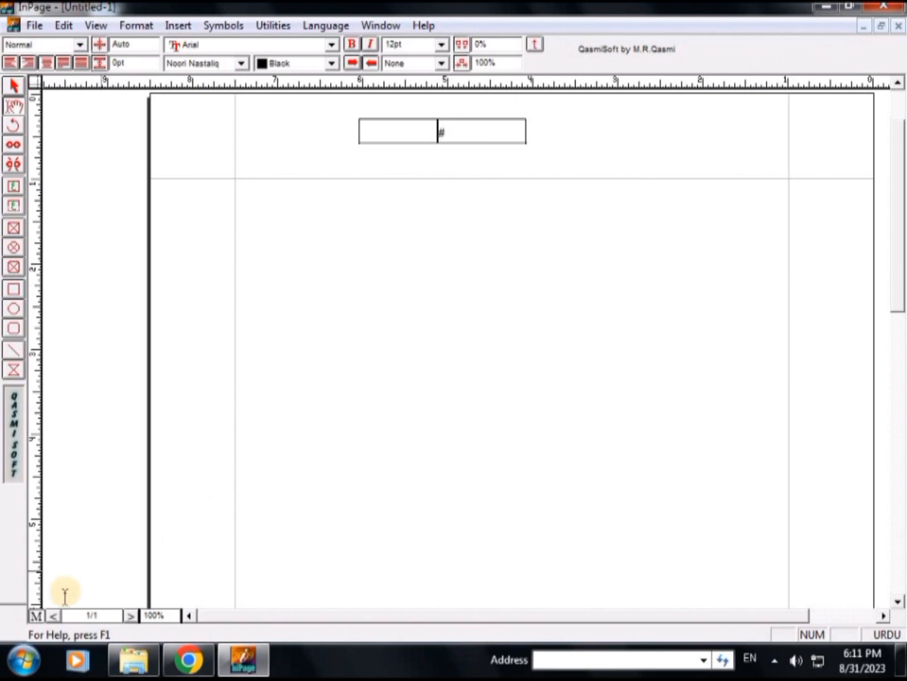
click(36, 615)
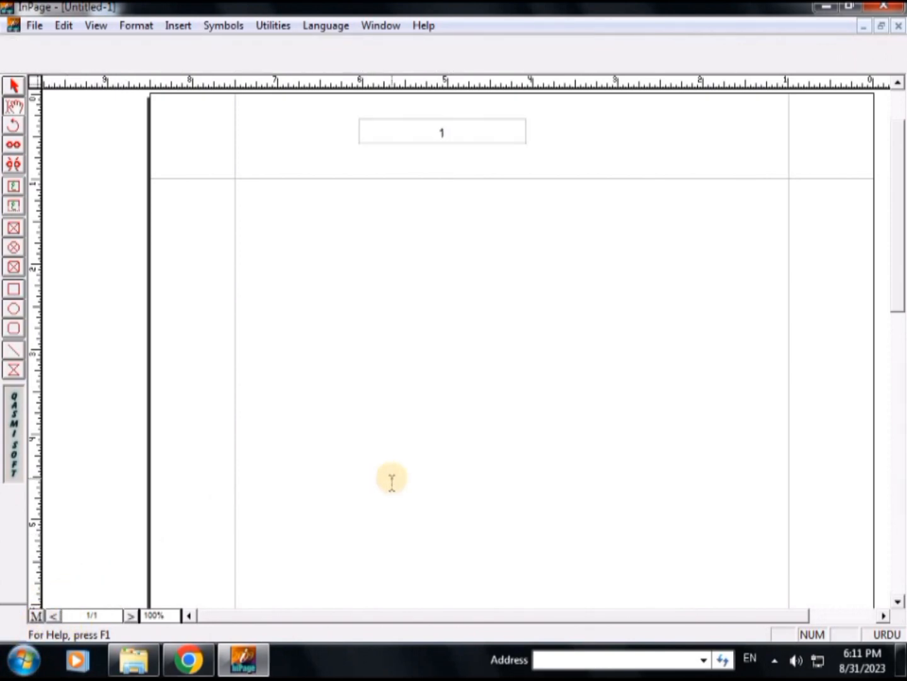